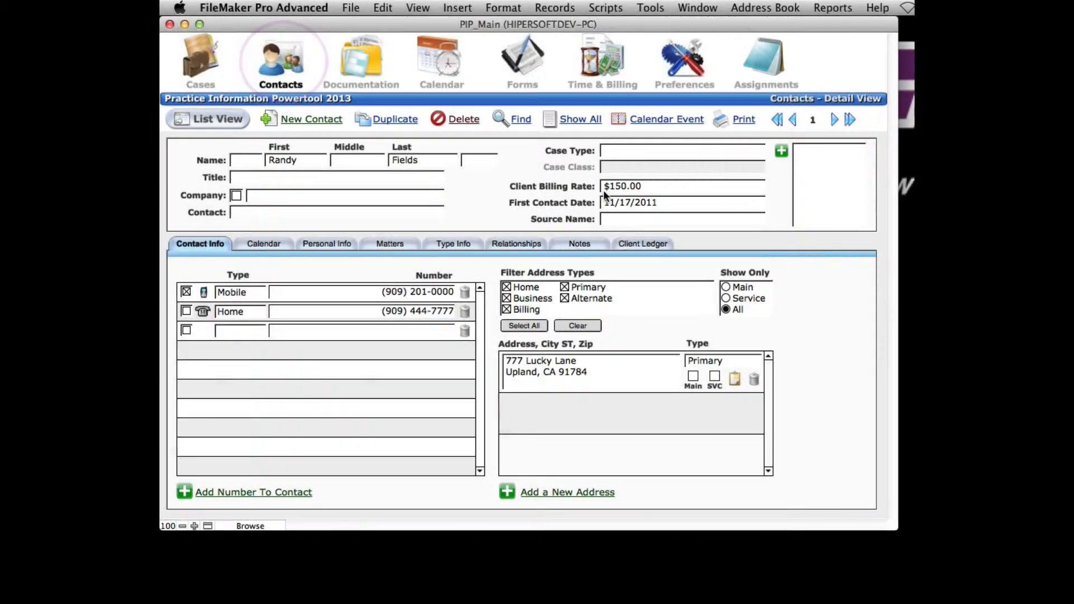
# Step: Open the value list settings in Preferences and show the Task List value list type
pyautogui.click(688, 67)
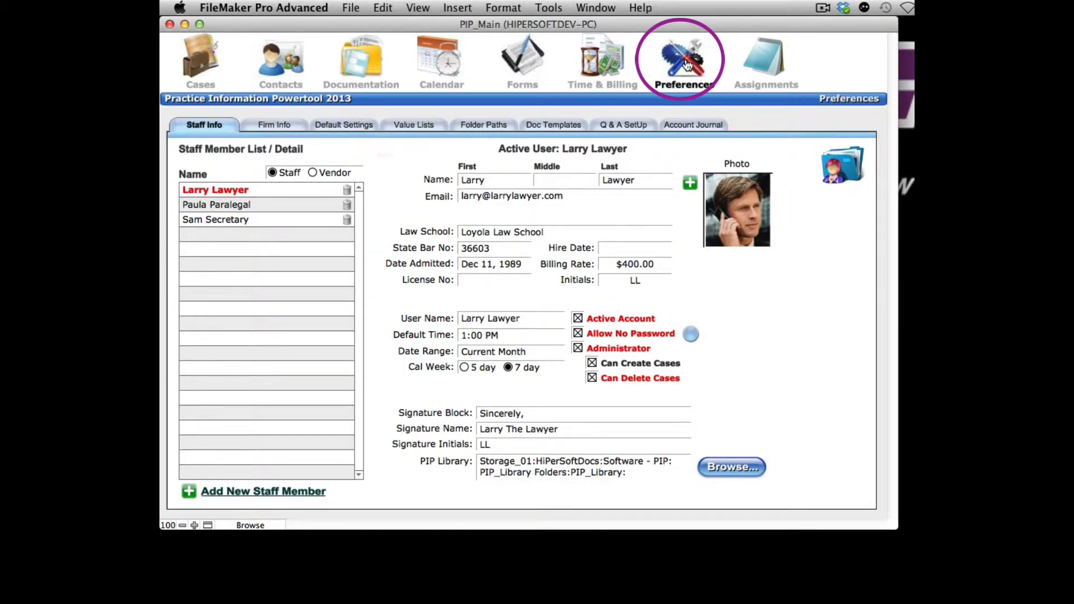
pyautogui.click(426, 129)
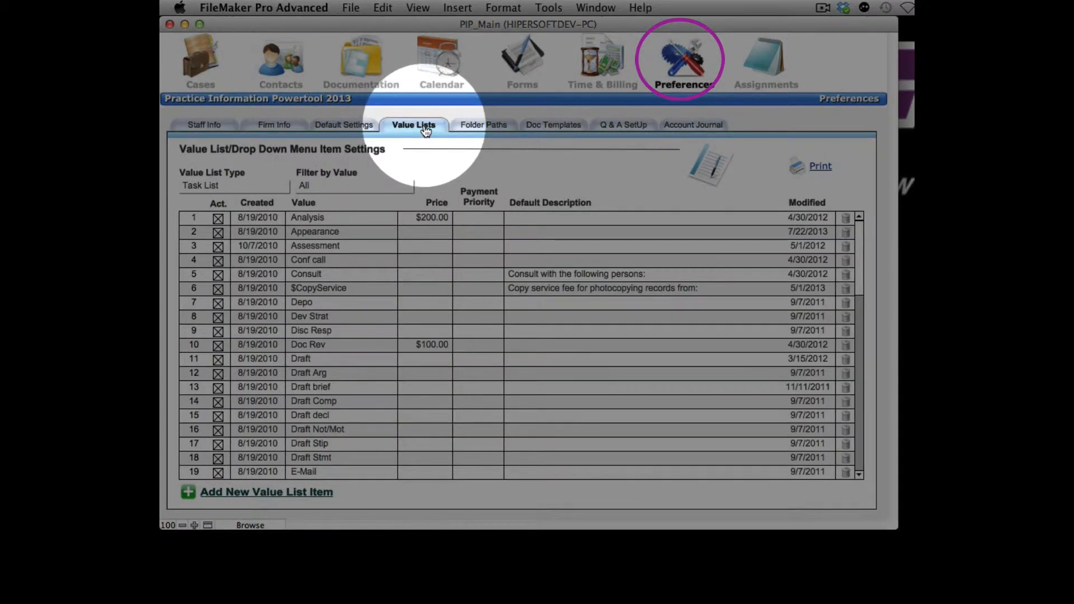
pyautogui.click(266, 187)
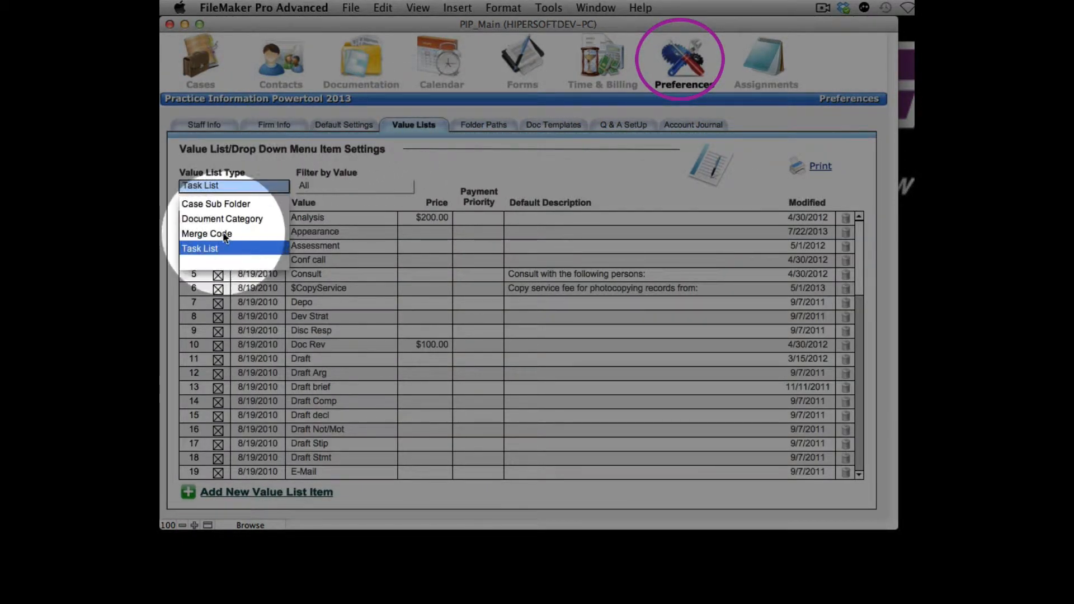
pyautogui.click(212, 249)
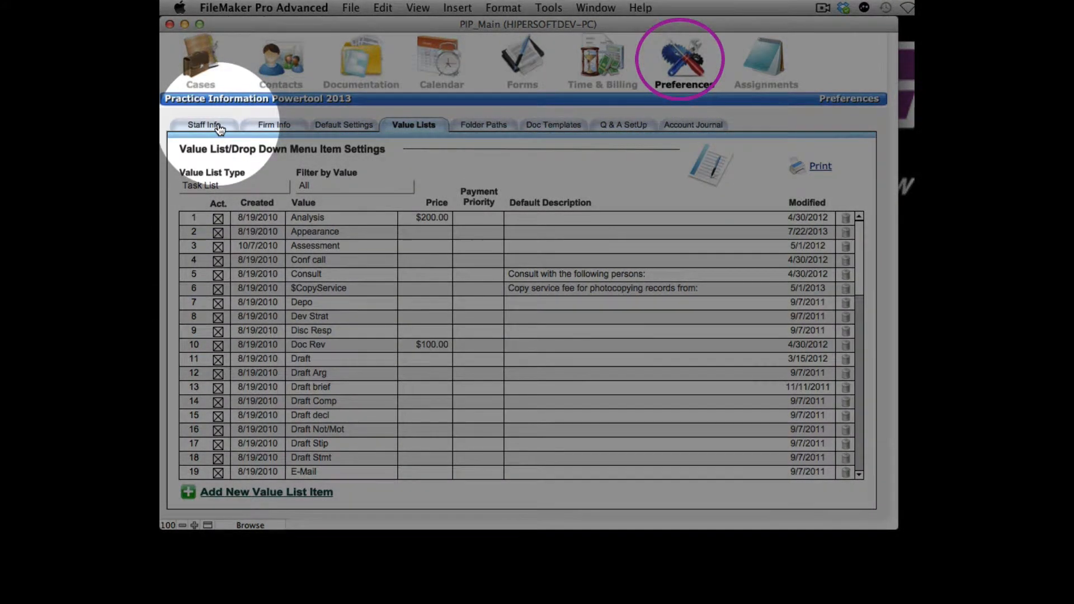
# Step: Open the paralegal's record in the staff information preferences to check the billing rate
pyautogui.click(220, 130)
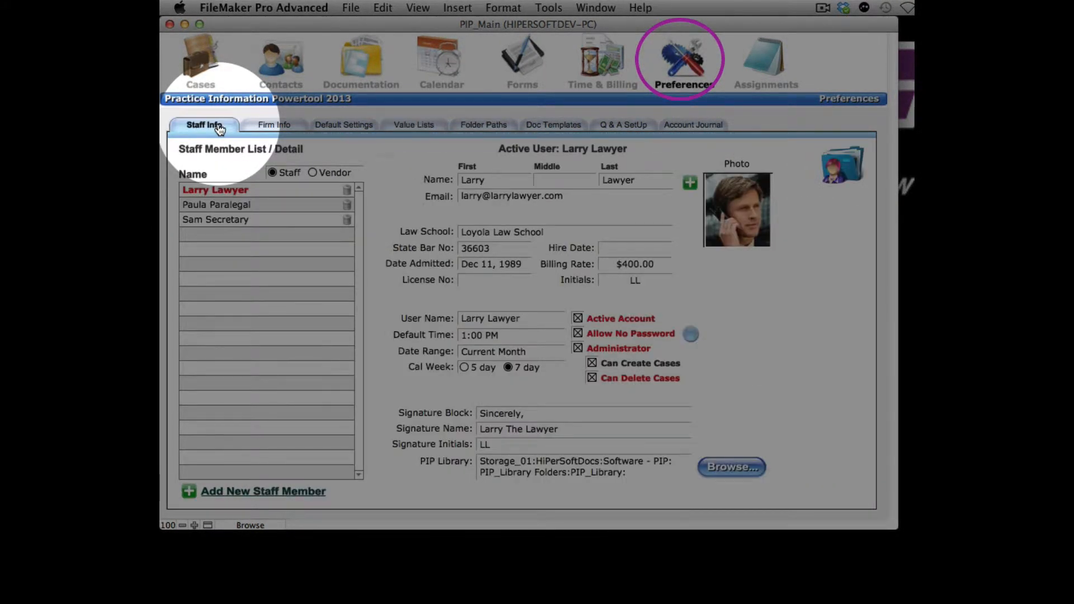
pyautogui.click(224, 208)
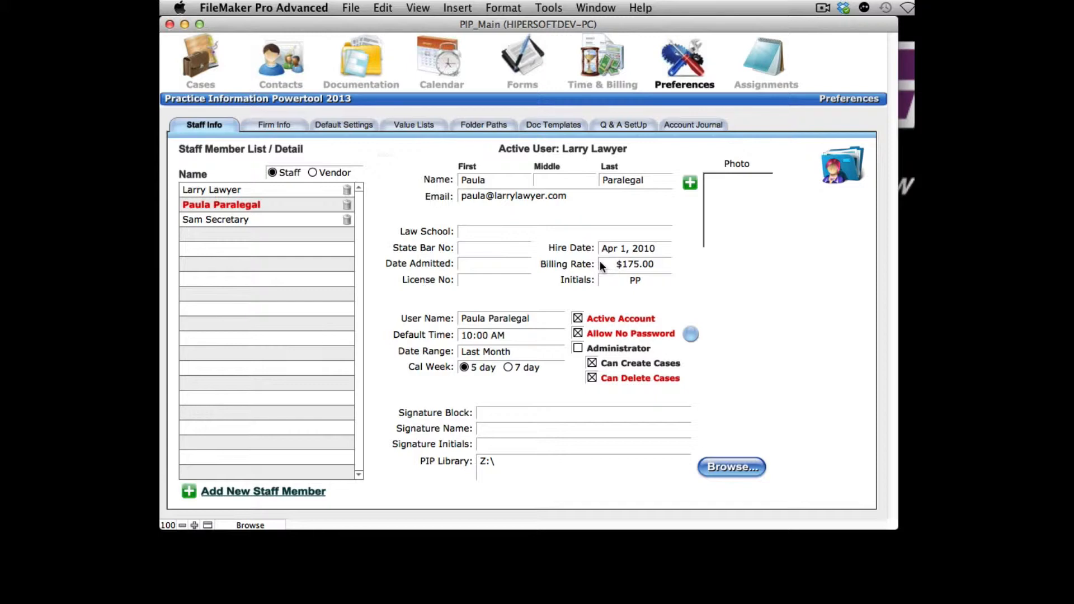
# Step: Go to Time & Billing and find the case whose name matches "testcase"
pyautogui.click(610, 70)
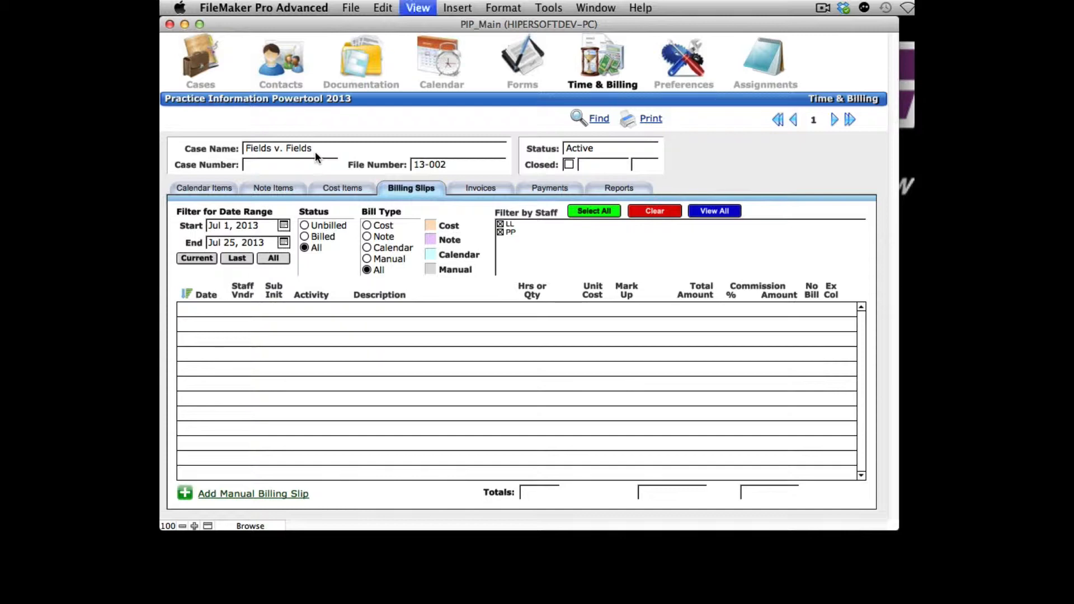
pyautogui.press('super+f')
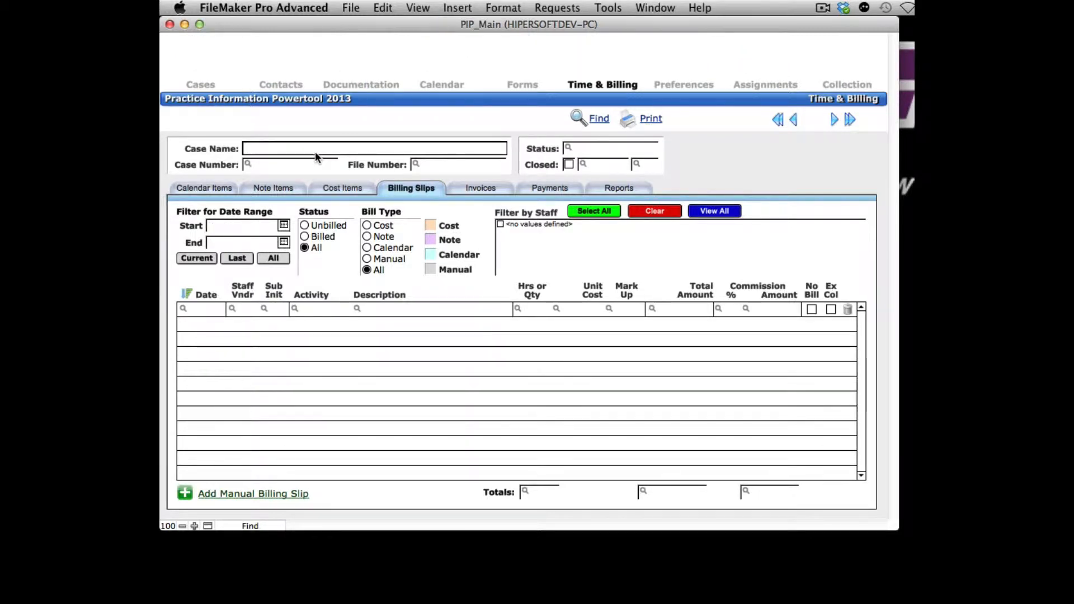
pyautogui.write('testcase')
pyautogui.press('Return')
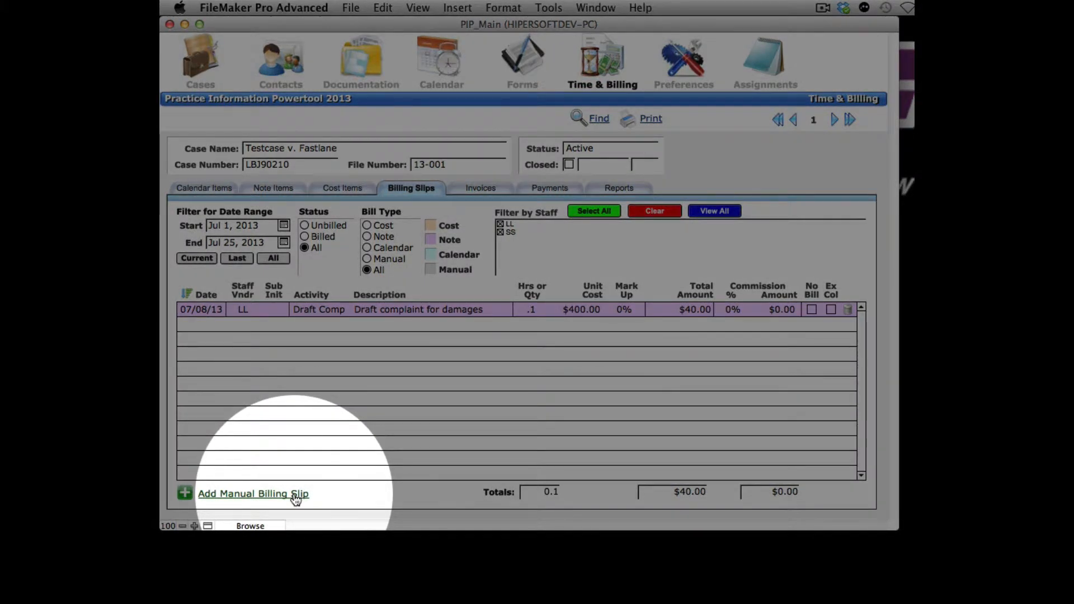
# Step: Start a manual billing slip for the case with staff PP and date 7/25/2013
pyautogui.click(294, 495)
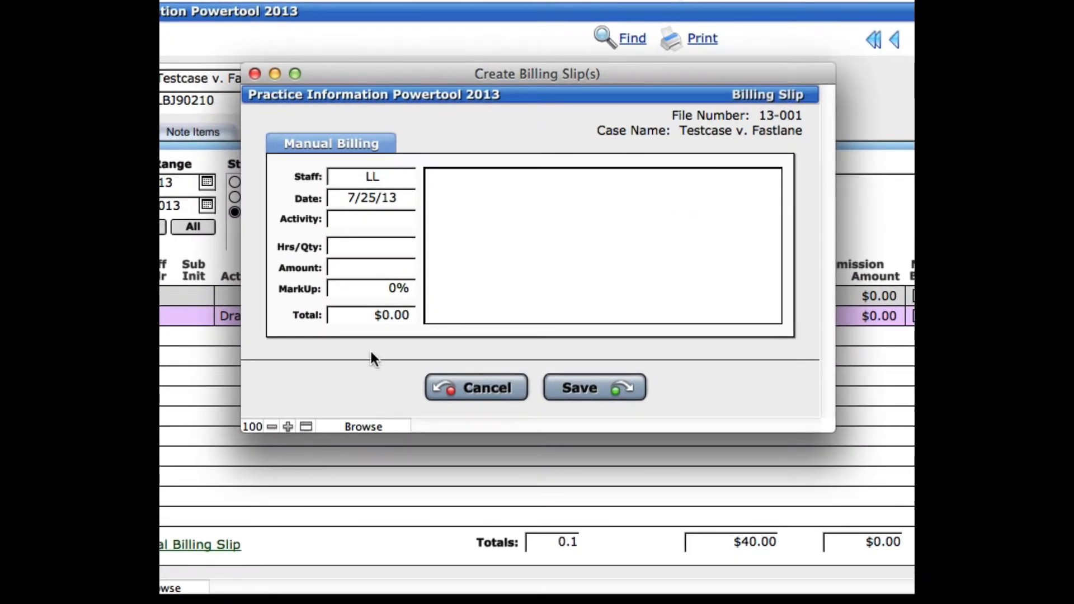
pyautogui.click(409, 182)
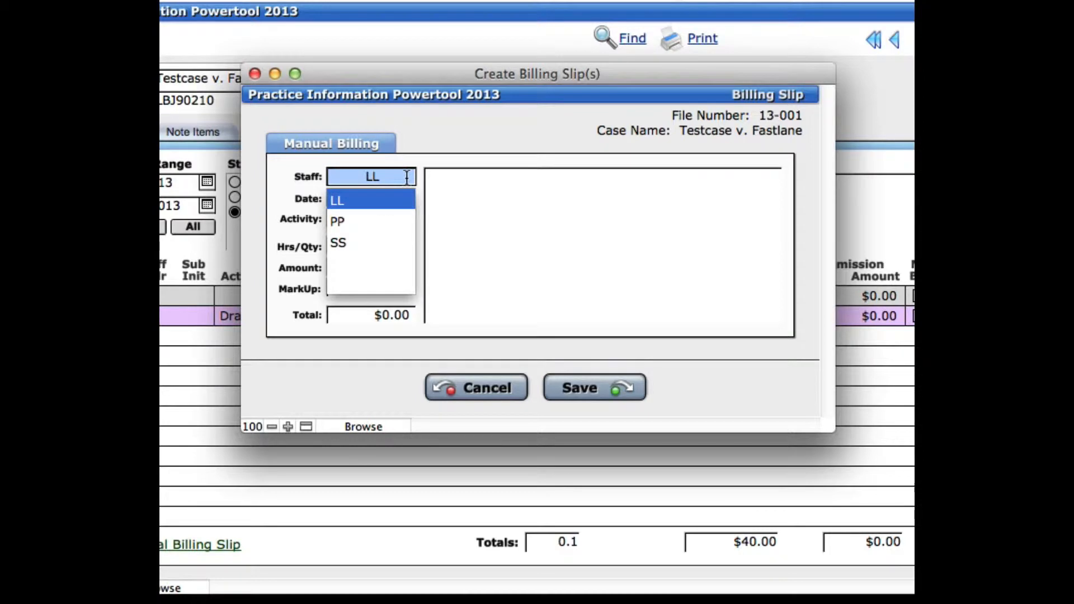
pyautogui.click(340, 222)
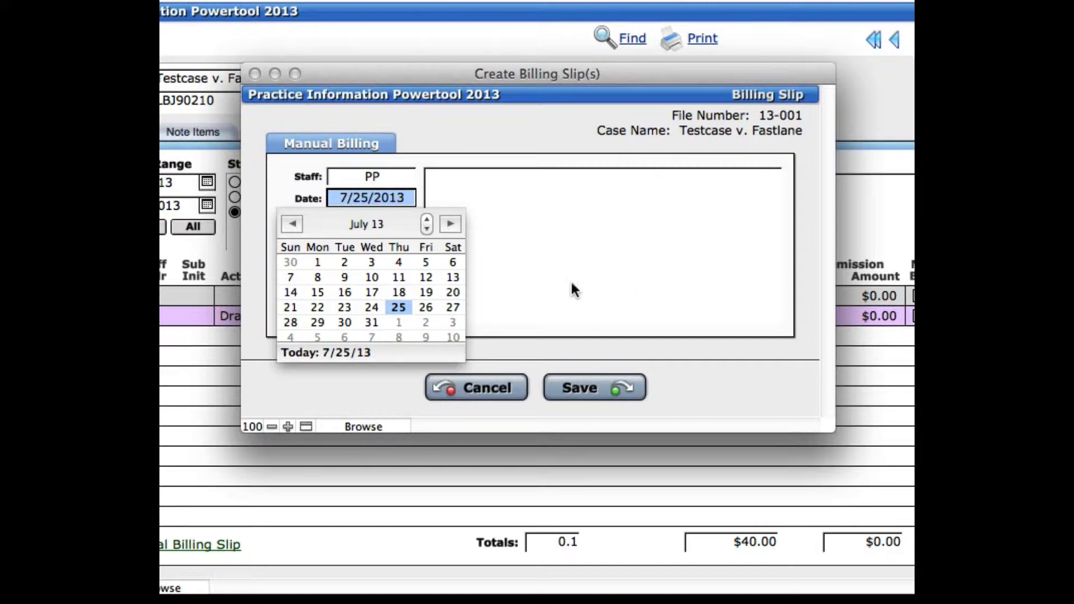
pyautogui.click(428, 277)
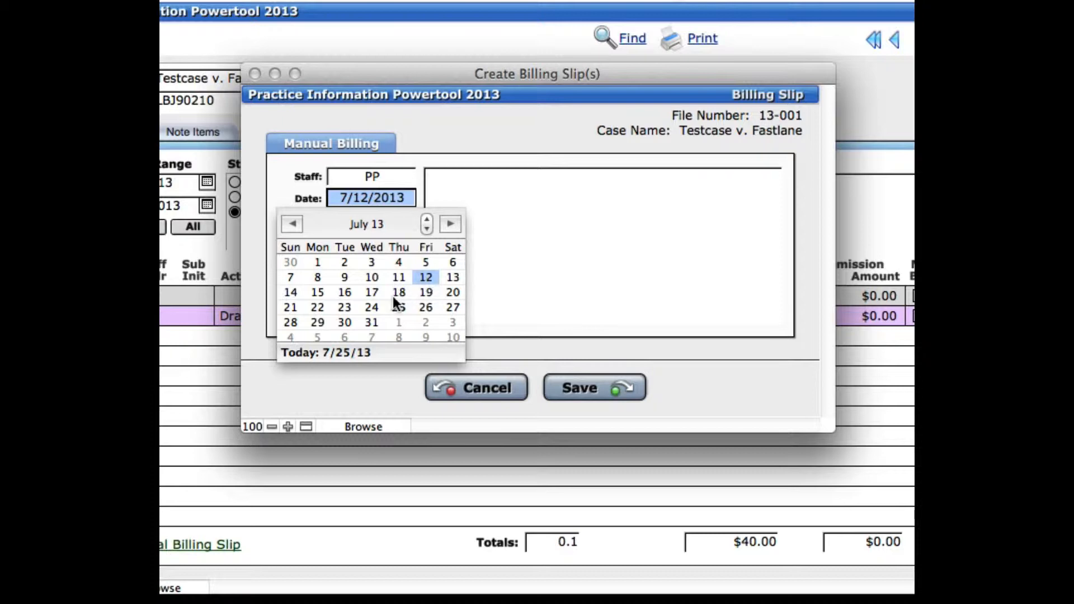
pyautogui.click(344, 307)
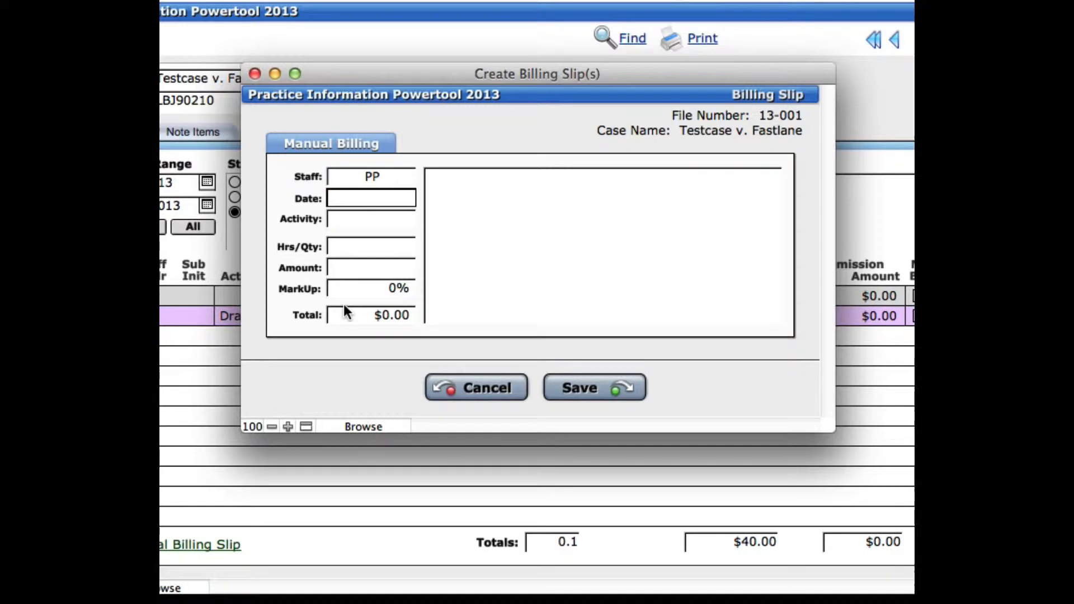
pyautogui.write('7/25/2013')
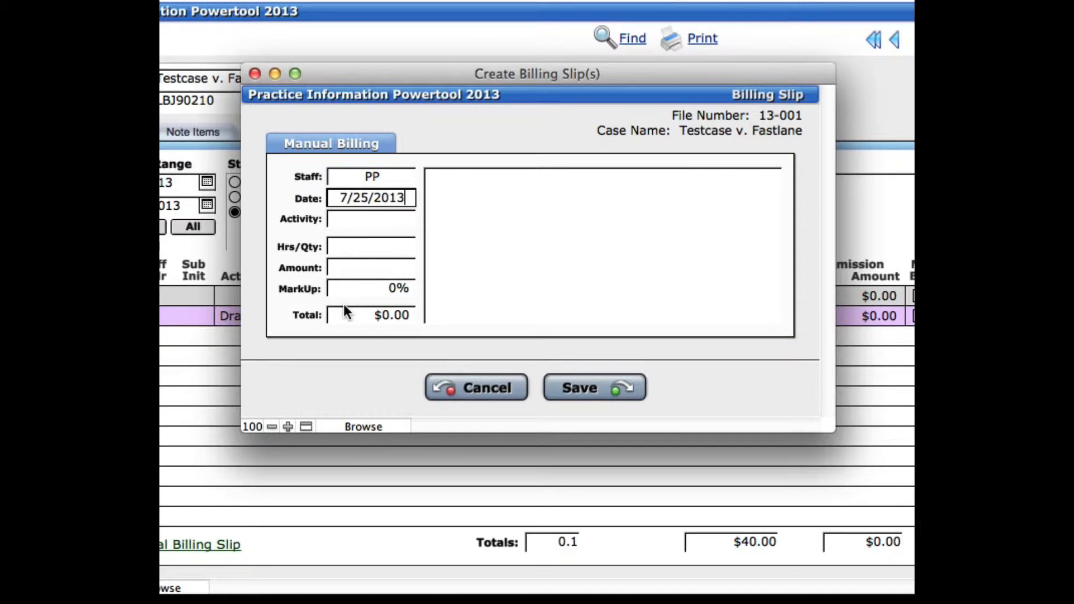
pyautogui.press('Tab')
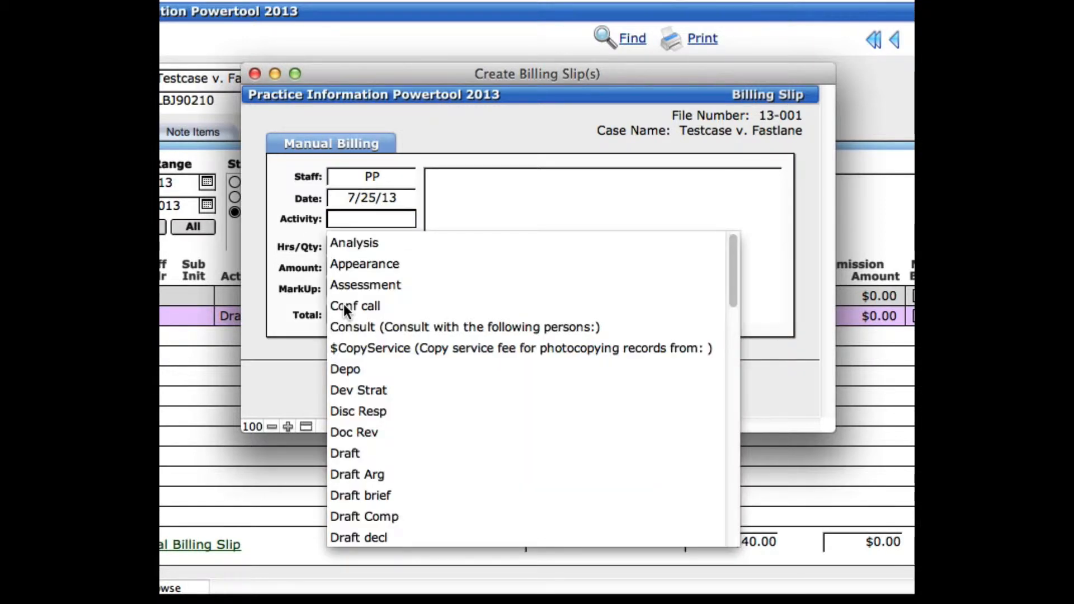
# Step: Set the slip's activity to TCC Extended and the hours to .5
pyautogui.write('tcc')
pyautogui.press('Down')
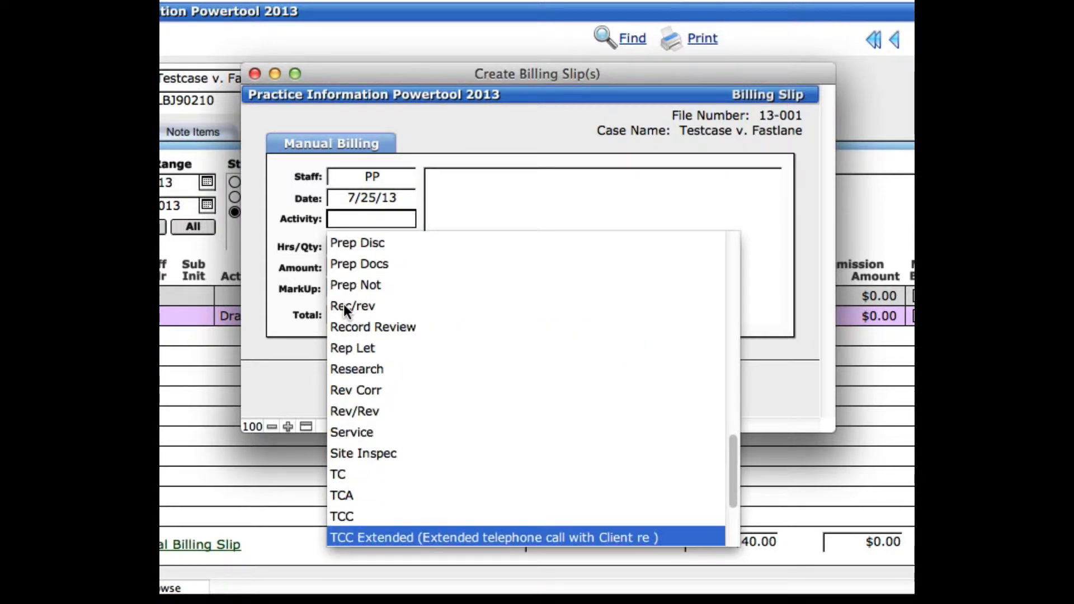
pyautogui.press('Tab')
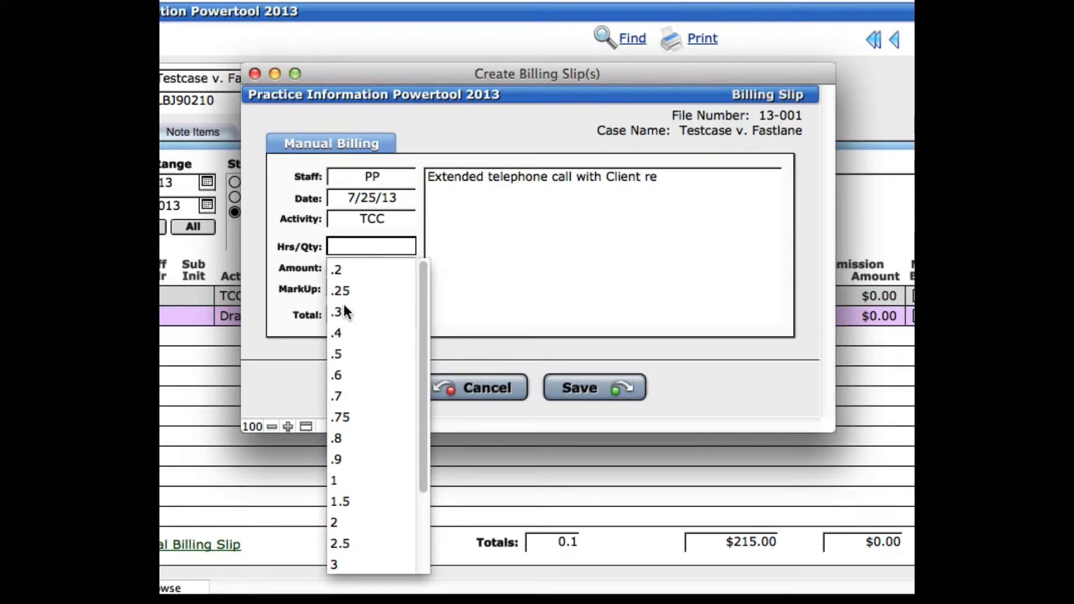
pyautogui.click(349, 354)
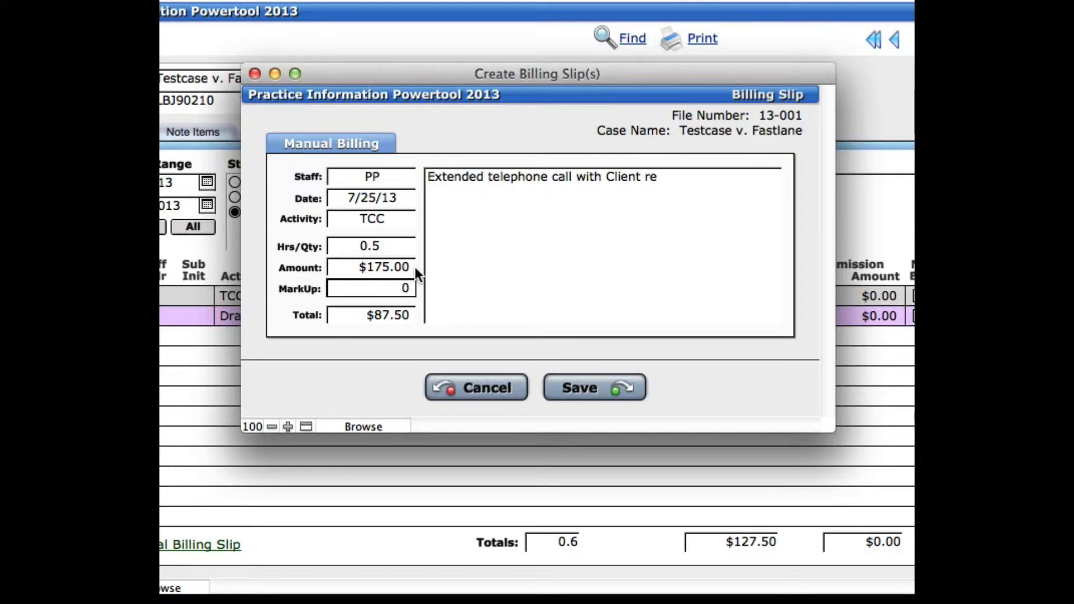
# Step: Complete the slip's description by adding "case status" after "Extended telephone call with Client re" and save the slip
pyautogui.moveTo(414, 266)
pyautogui.click(724, 201)
pyautogui.write('case ')
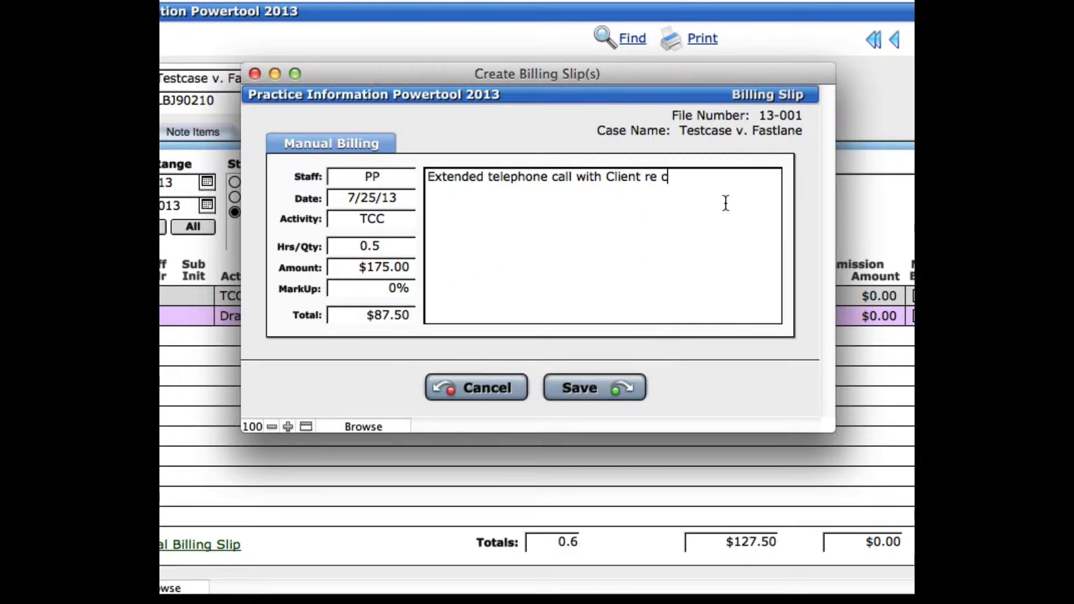
pyautogui.write('status')
pyautogui.click(636, 398)
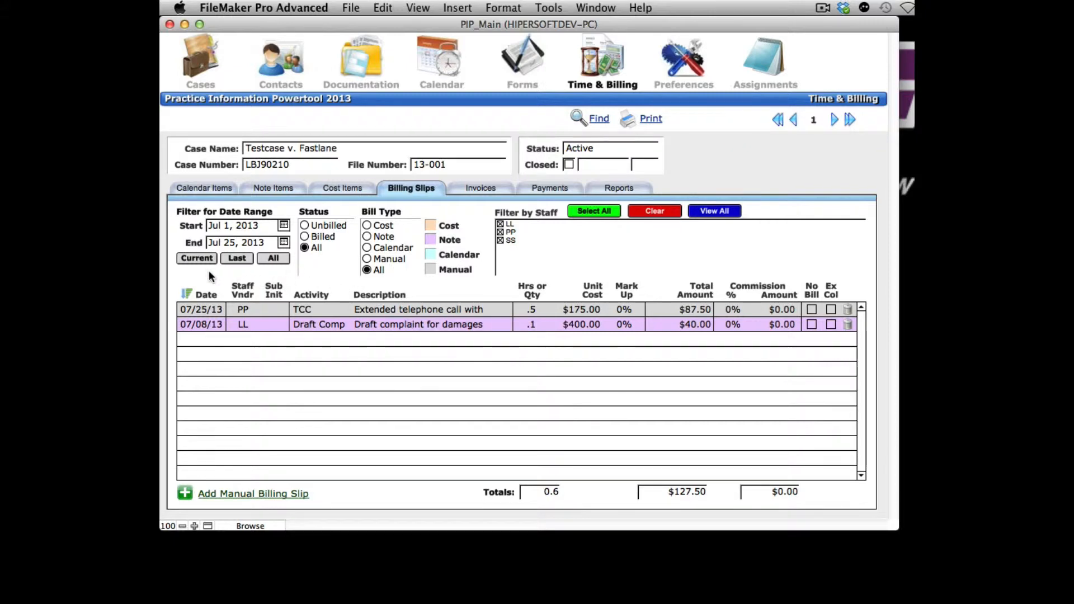
# Step: View the billing slips by date range for the current month, the last month, and finally all dates
pyautogui.click(284, 225)
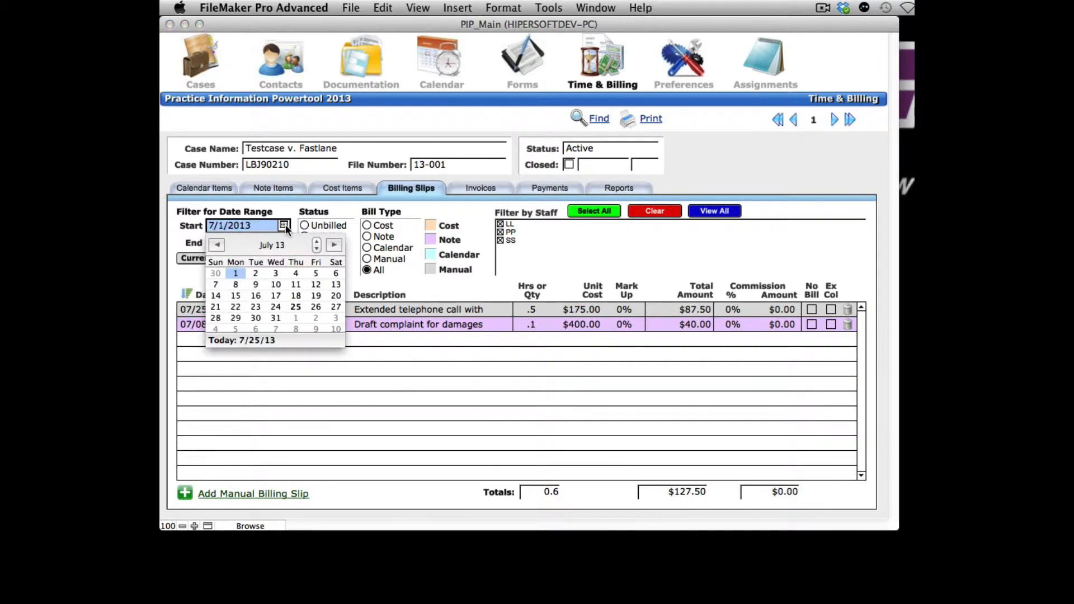
pyautogui.click(284, 225)
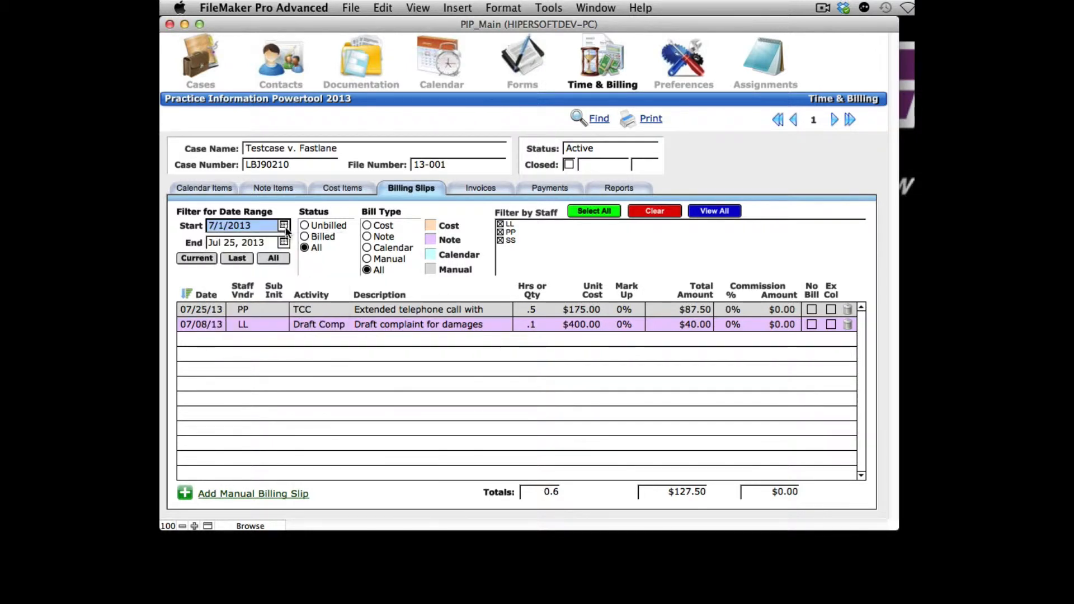
pyautogui.click(284, 242)
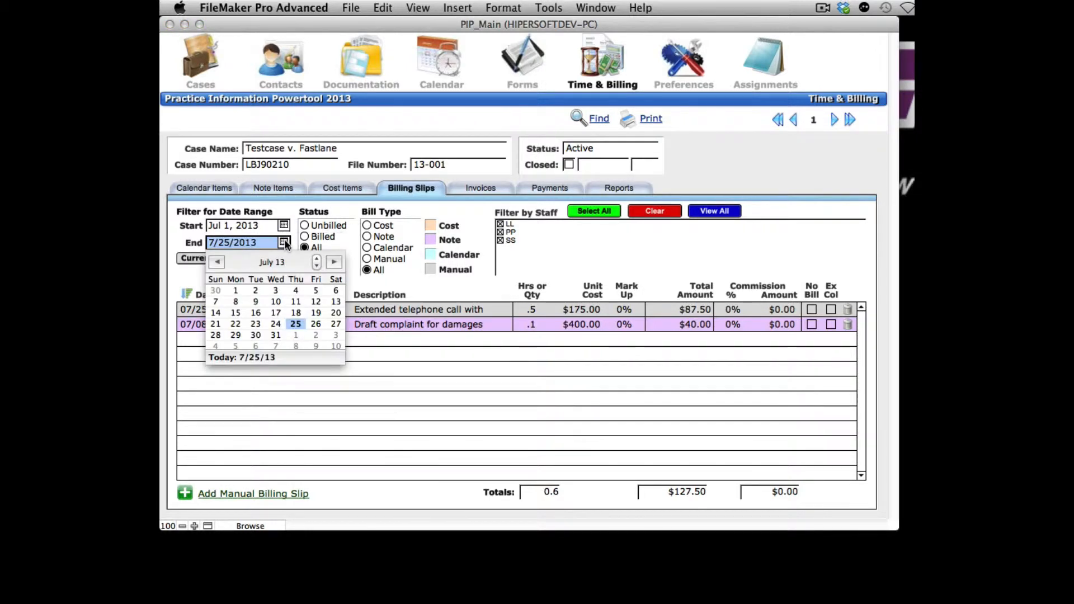
pyautogui.click(198, 267)
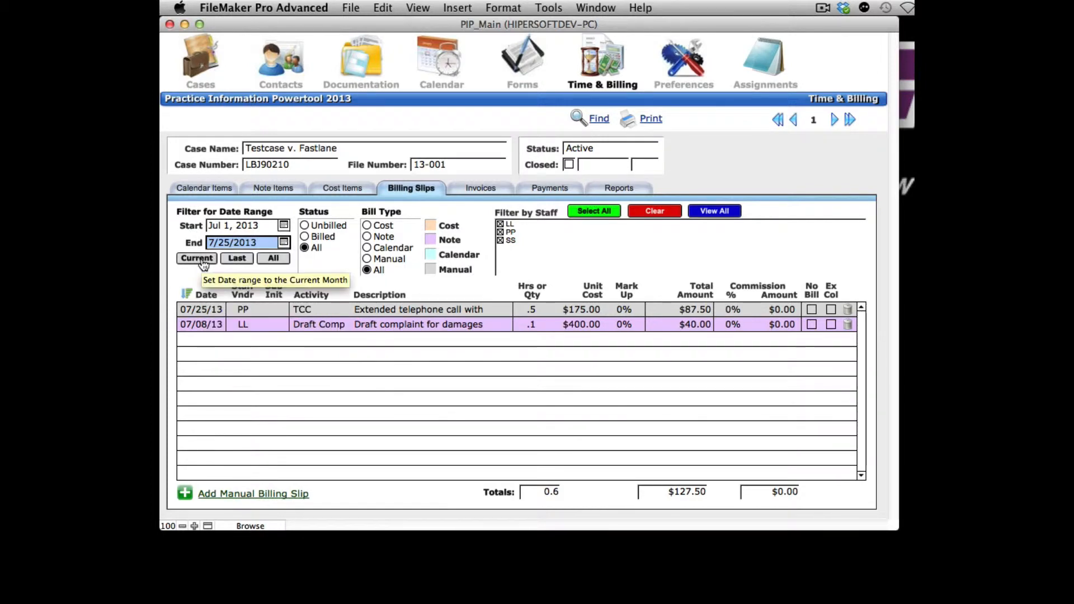
pyautogui.click(203, 262)
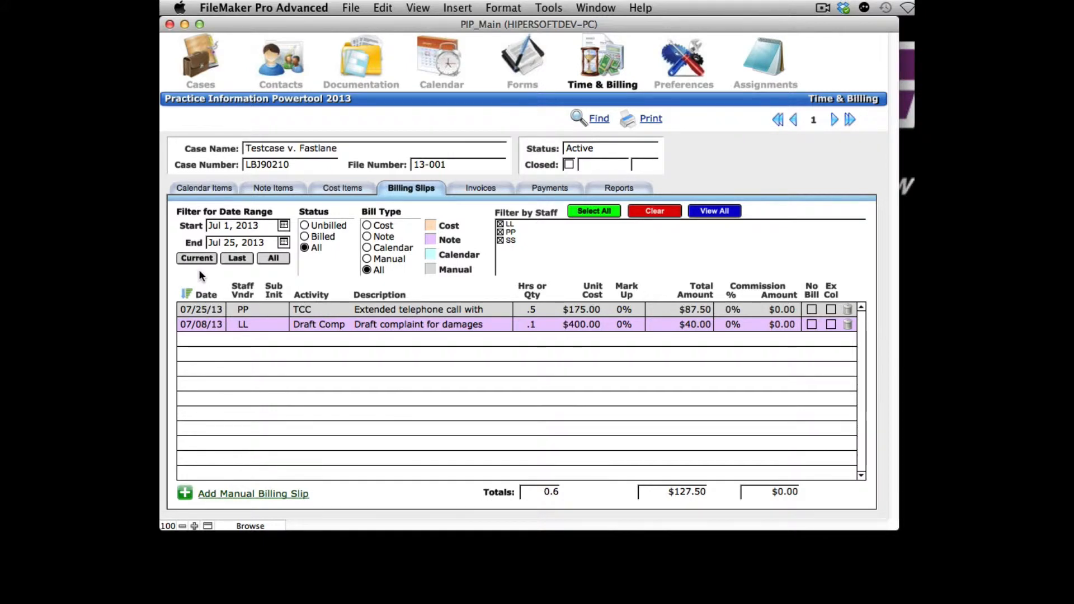
pyautogui.click(247, 260)
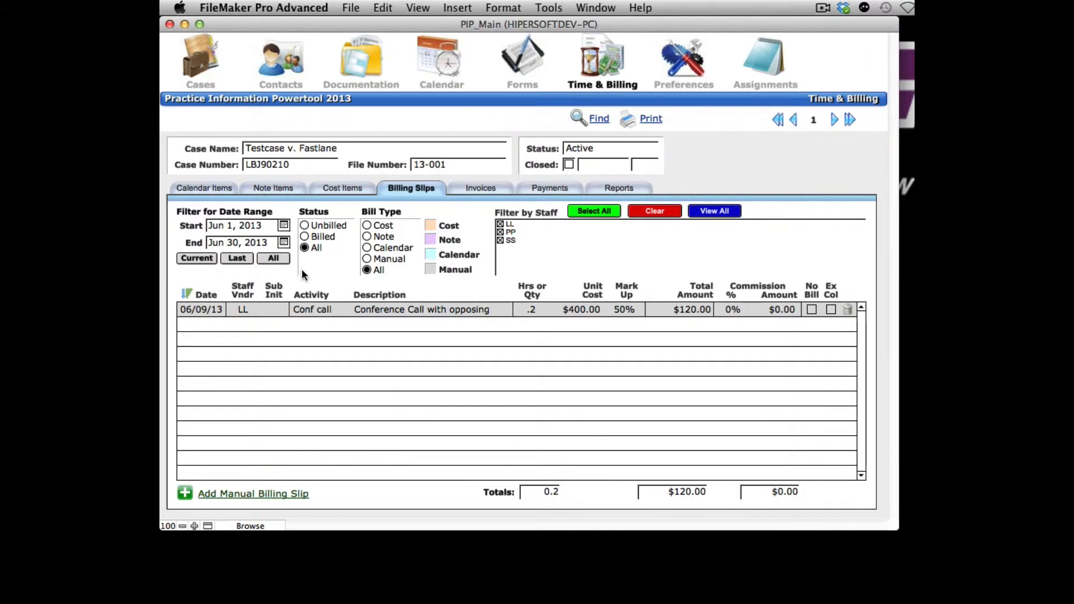
pyautogui.click(274, 261)
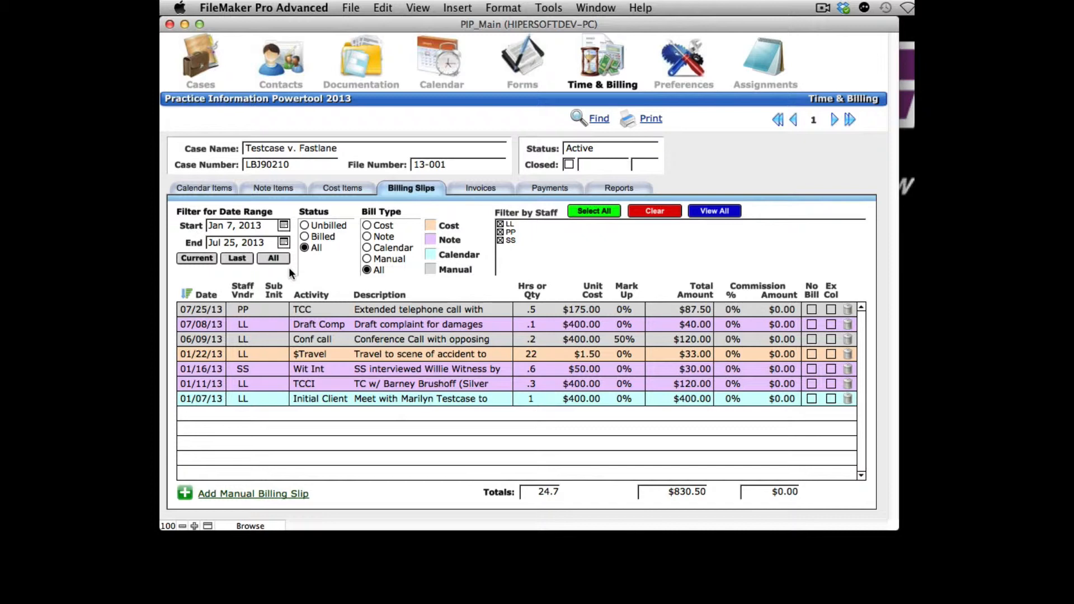
# Step: Filter the billing slips by status, showing Billed, Unbilled, and finally All
pyautogui.click(321, 236)
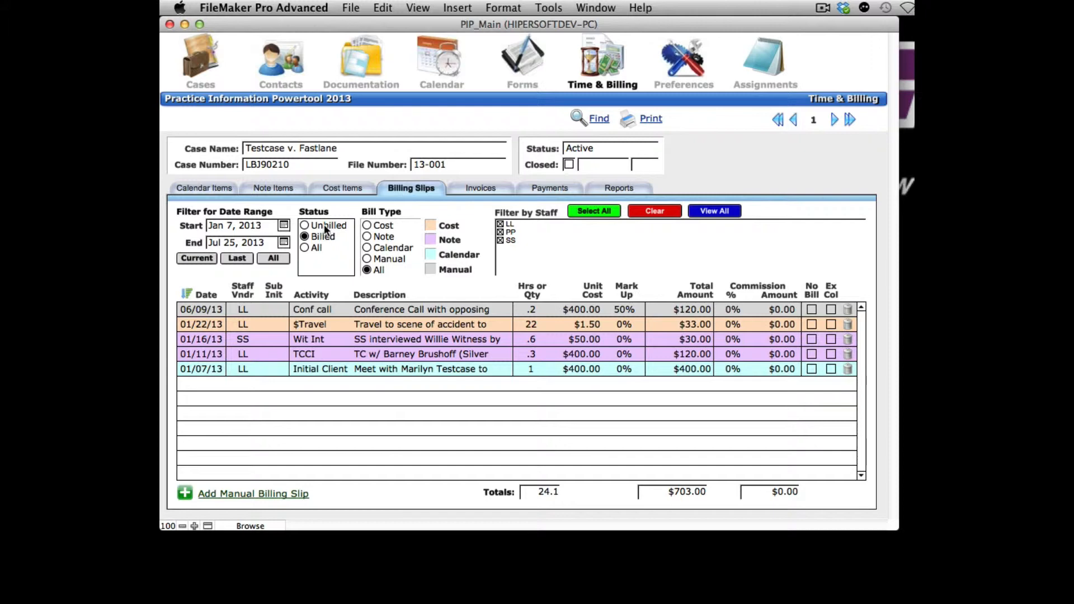
pyautogui.click(324, 226)
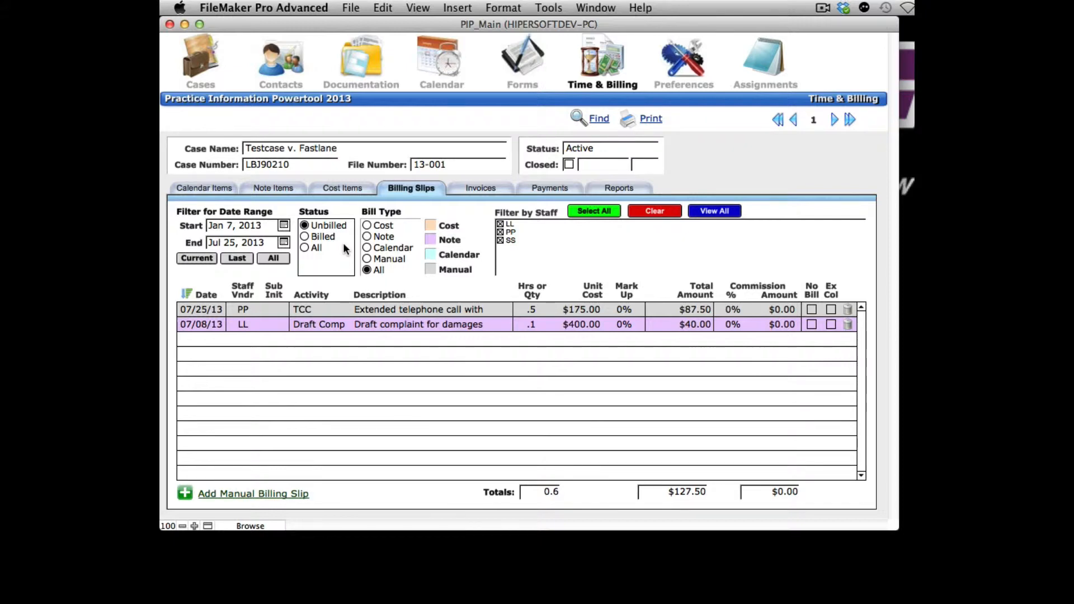
pyautogui.click(305, 248)
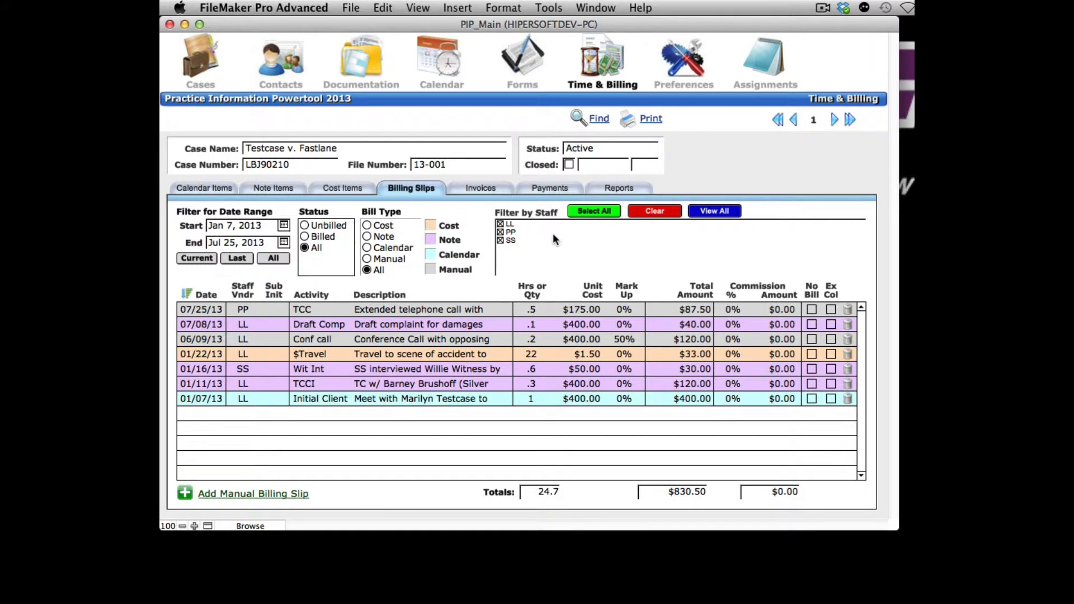
# Step: Narrow the staff filter to only LL's billing slips, then include all staff again
pyautogui.click(499, 223)
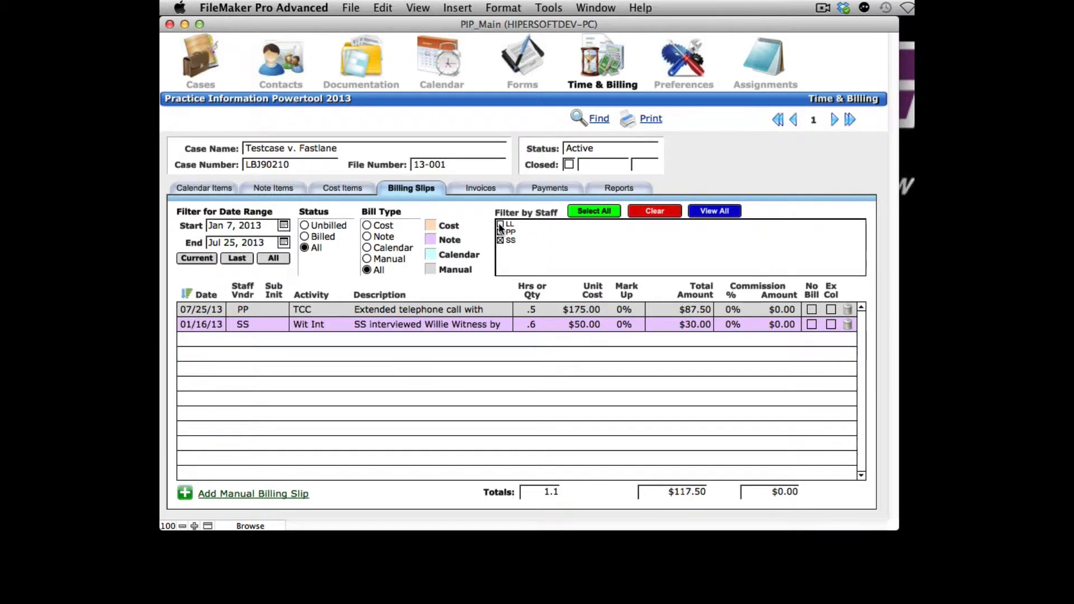
pyautogui.click(500, 232)
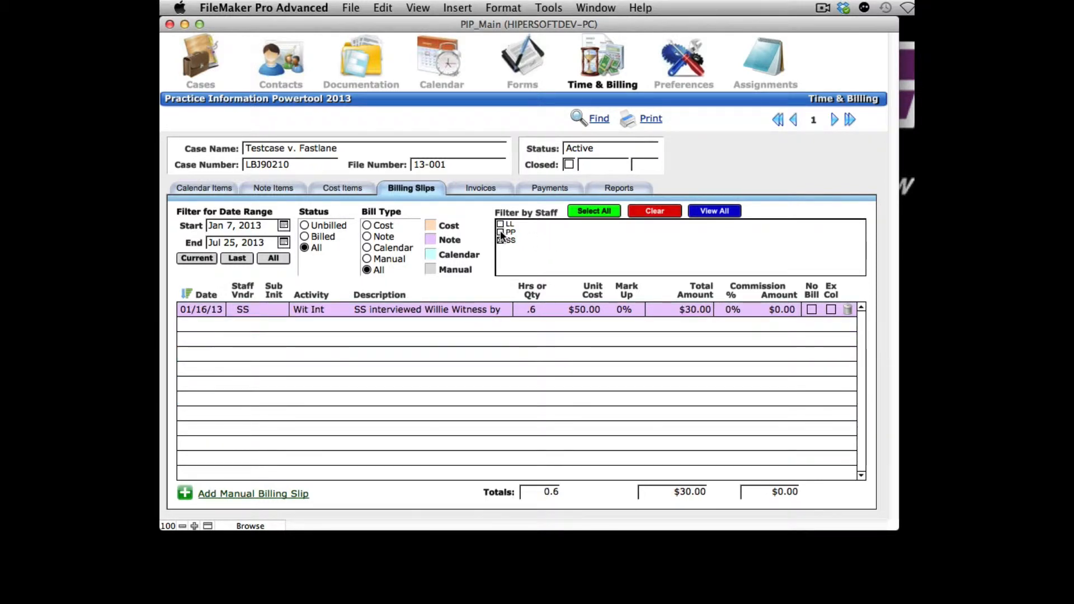
pyautogui.click(500, 240)
pyautogui.click(500, 224)
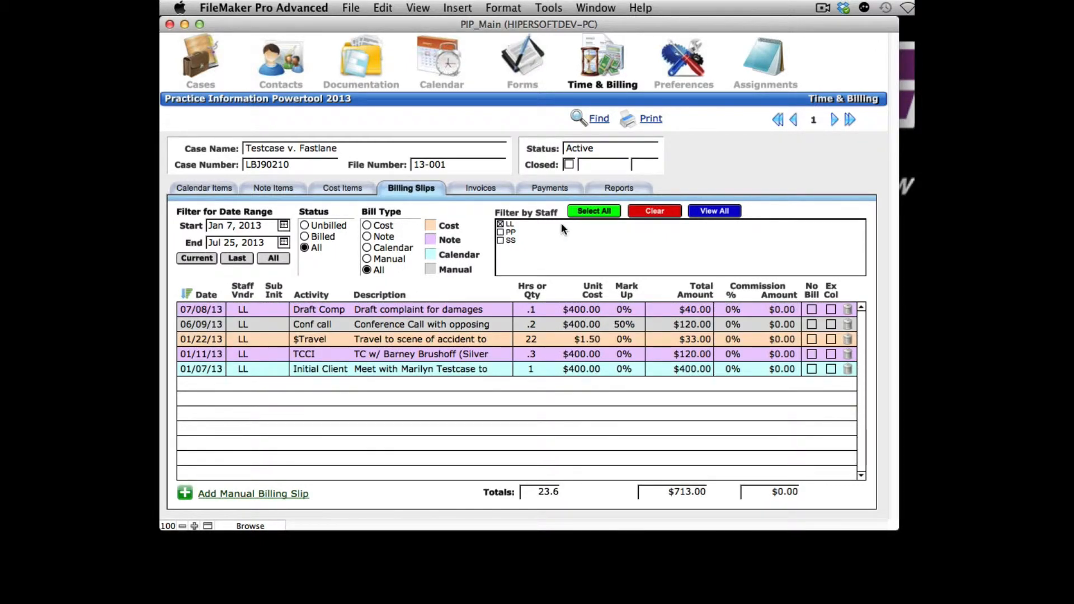
pyautogui.click(616, 214)
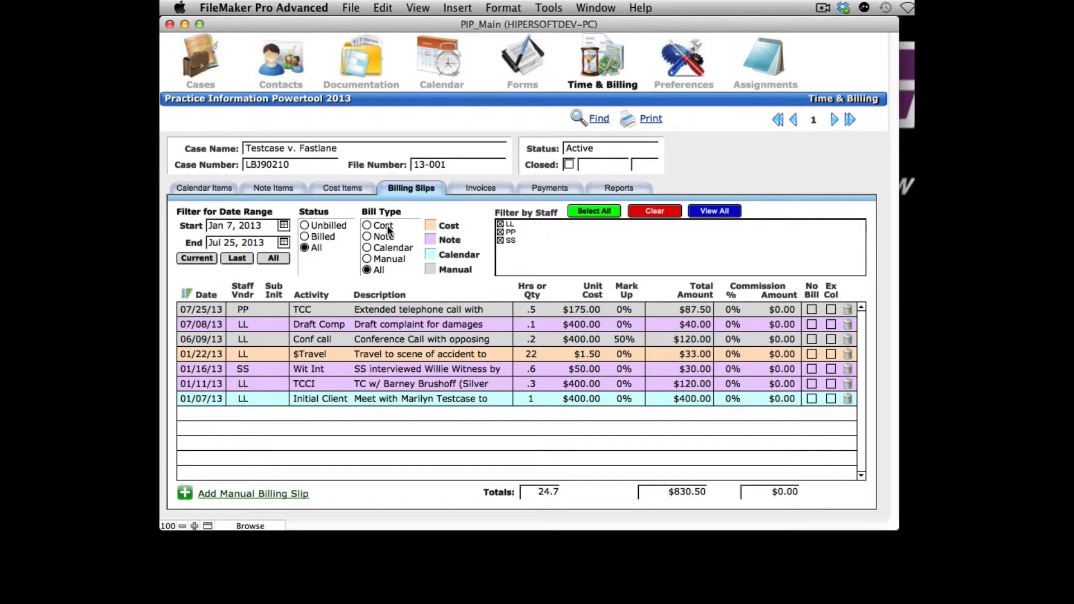
# Step: Filter the billing slips by bill type, showing Cost, Note, Calendar, and finally All
pyautogui.click(368, 225)
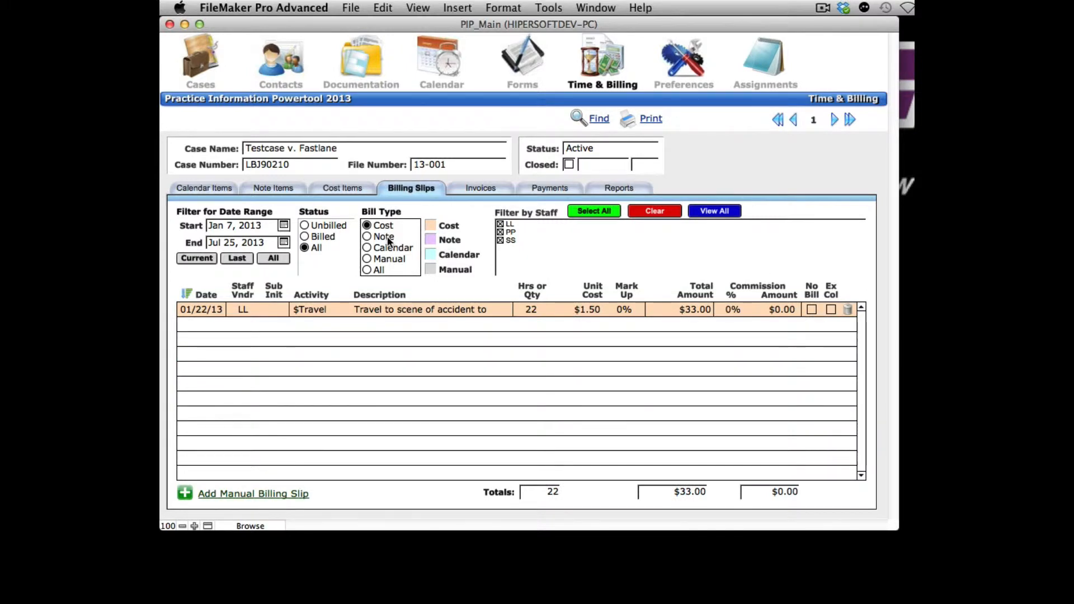
pyautogui.click(387, 236)
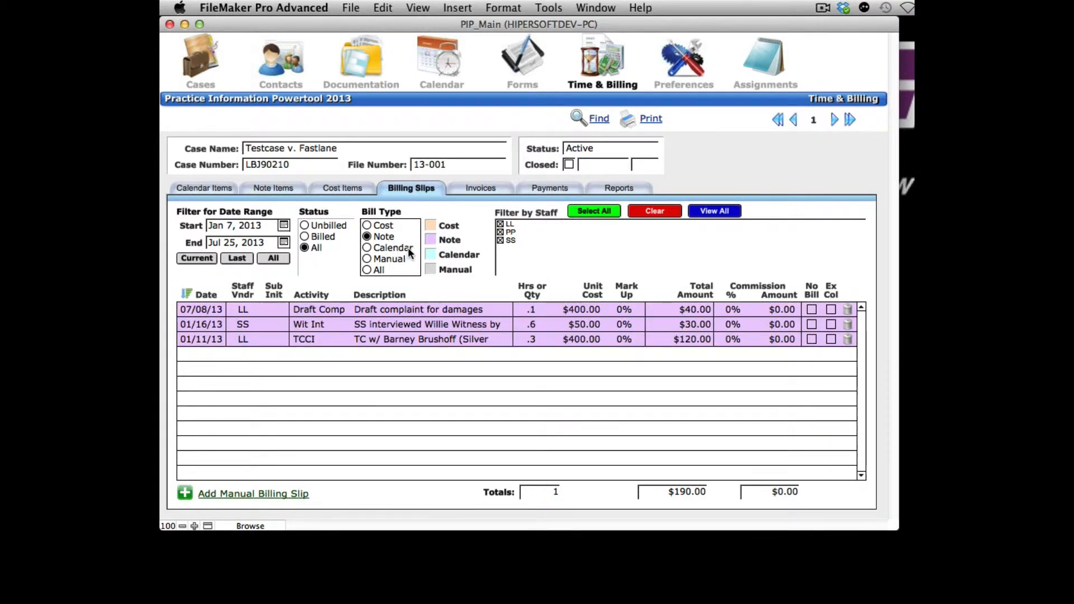
pyautogui.click(408, 248)
pyautogui.click(375, 269)
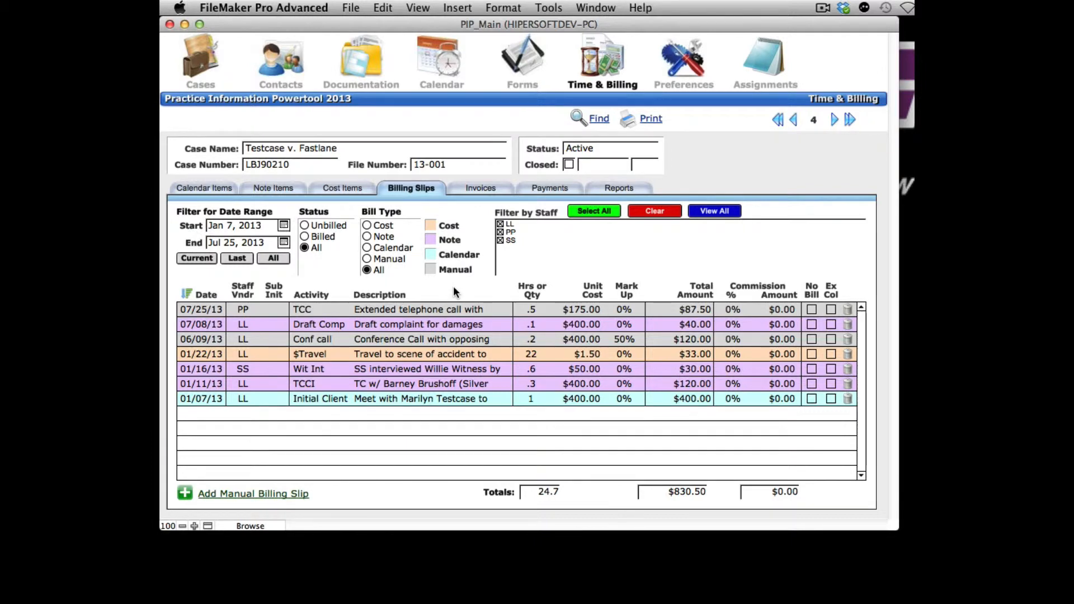
# Step: Review the case's calendar items, note items and cost items, finishing on the calendar items
pyautogui.click(221, 191)
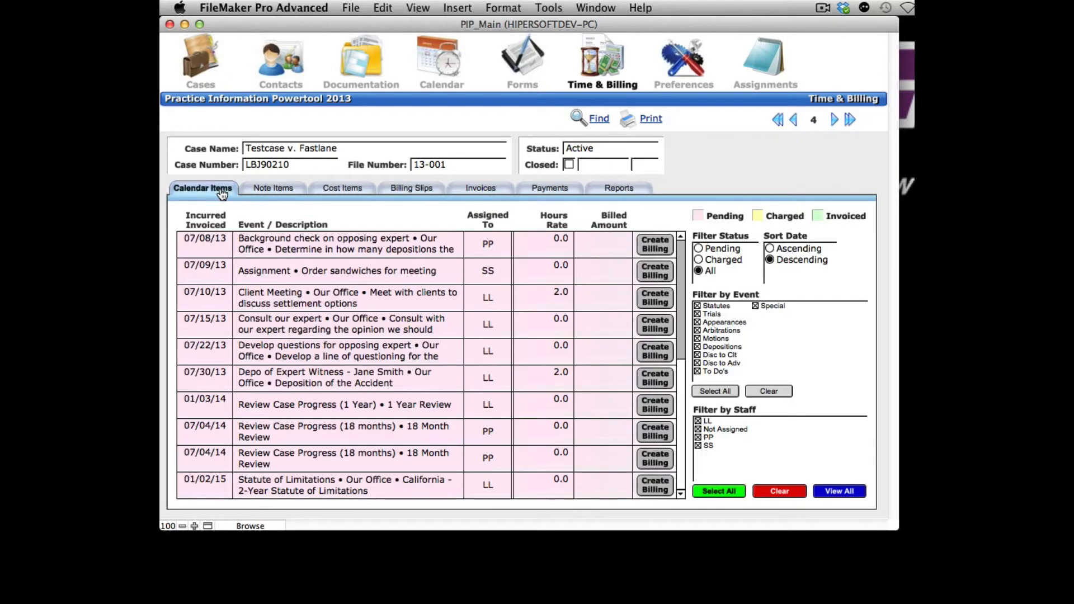
pyautogui.click(292, 194)
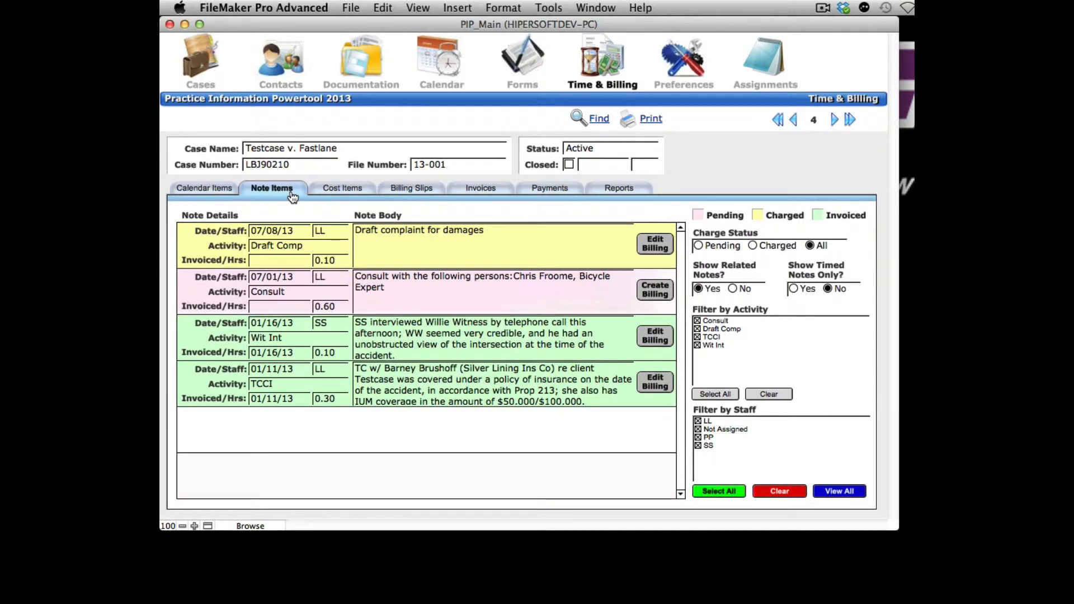
pyautogui.click(357, 196)
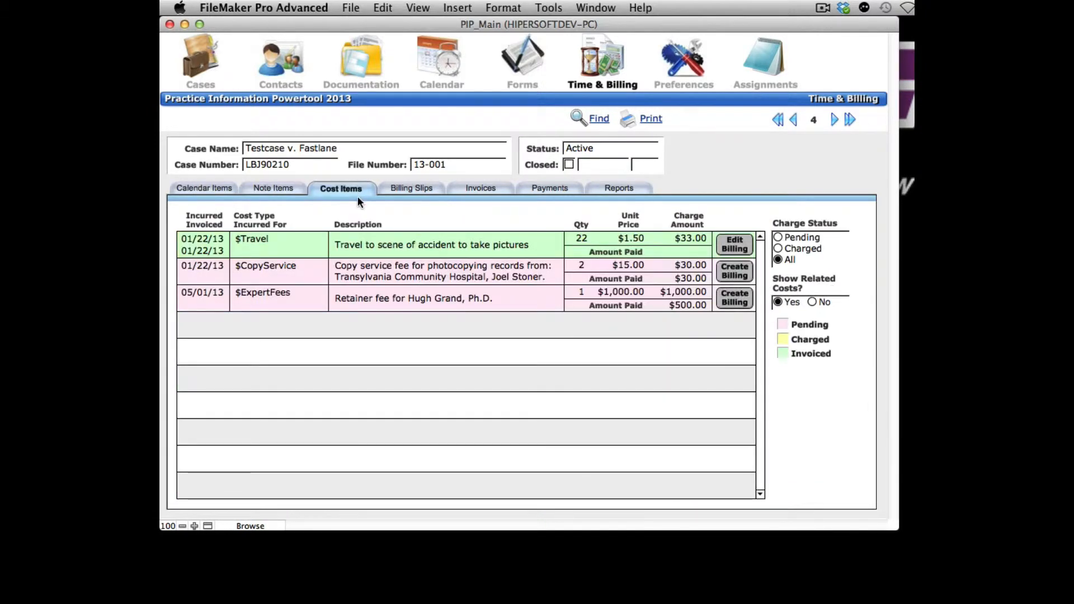
pyautogui.click(224, 193)
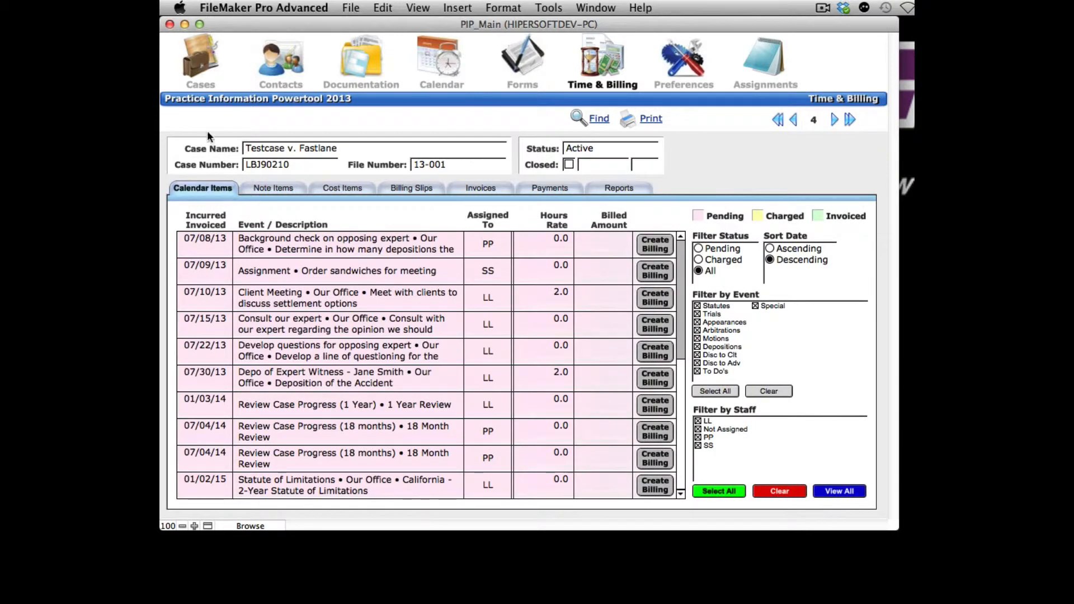
# Step: Open the Testcase v. Fastlane case record and view its calendar, costs and documentation case notes
pyautogui.click(201, 60)
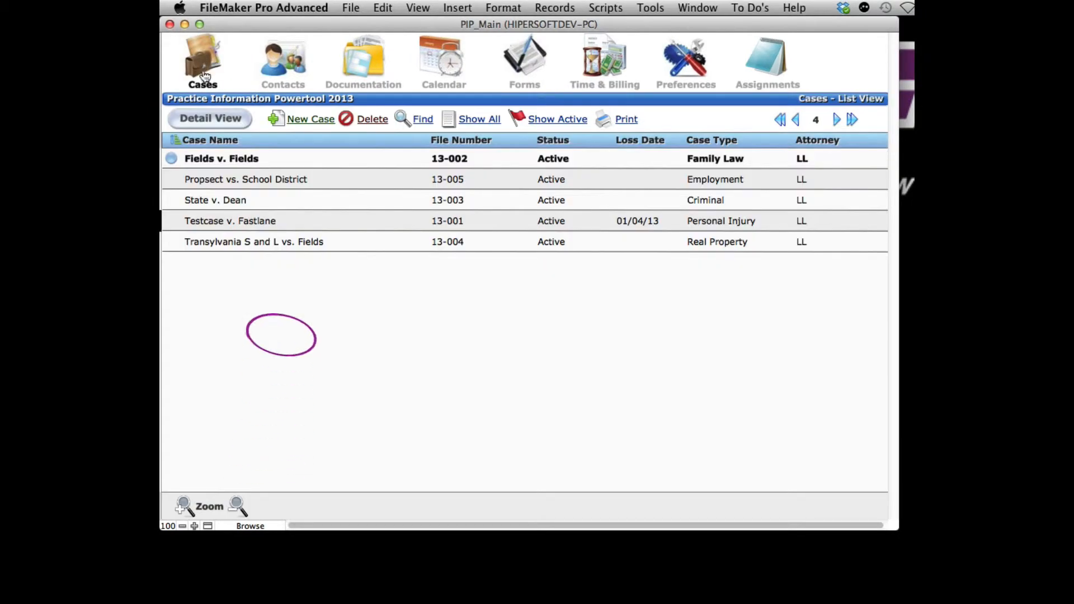
pyautogui.click(225, 224)
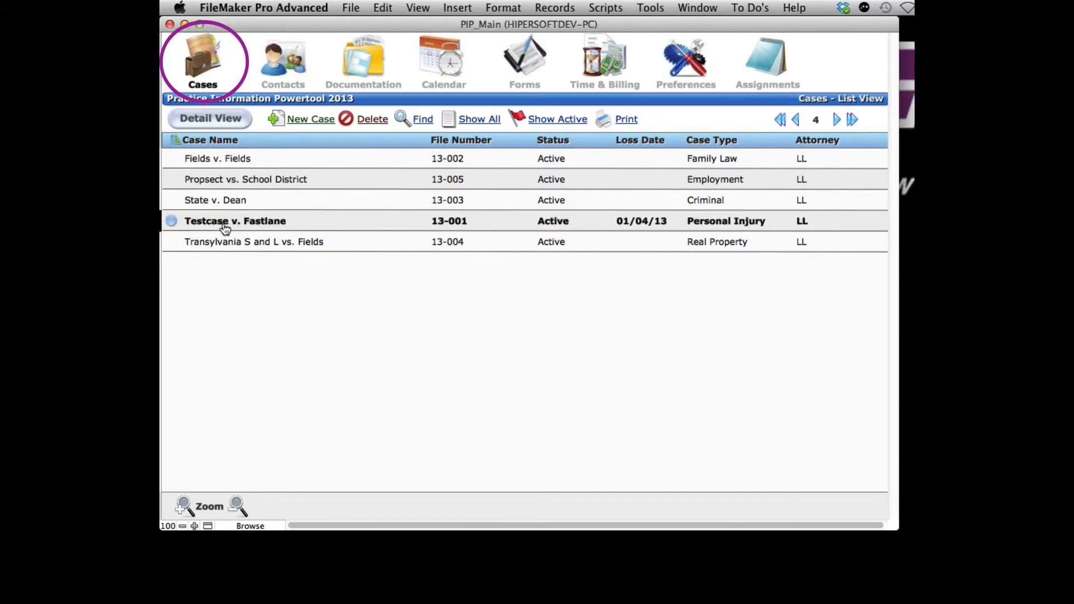
pyautogui.click(279, 245)
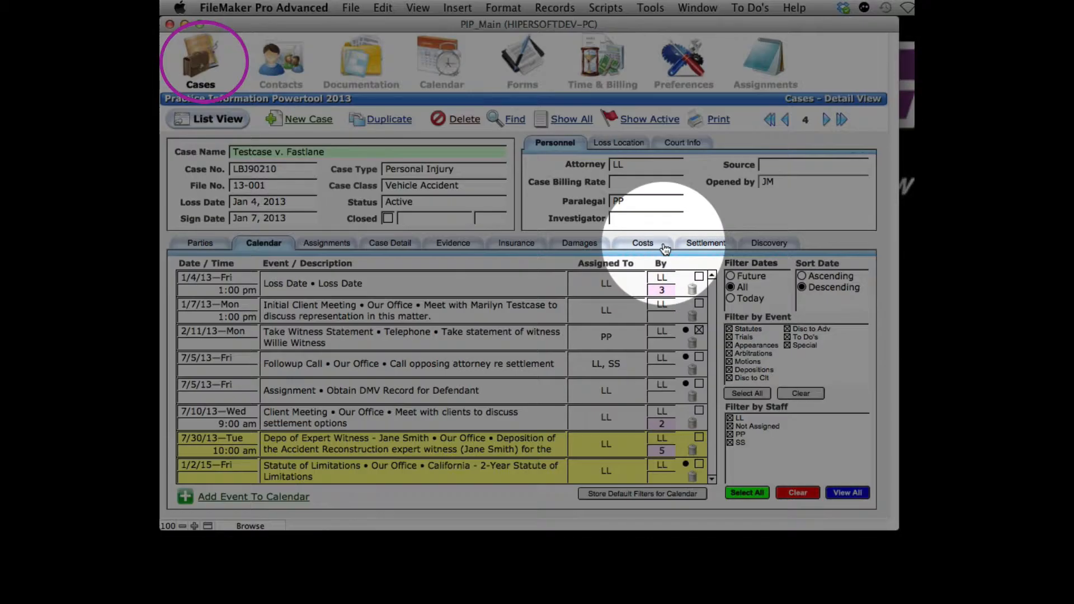
pyautogui.click(651, 246)
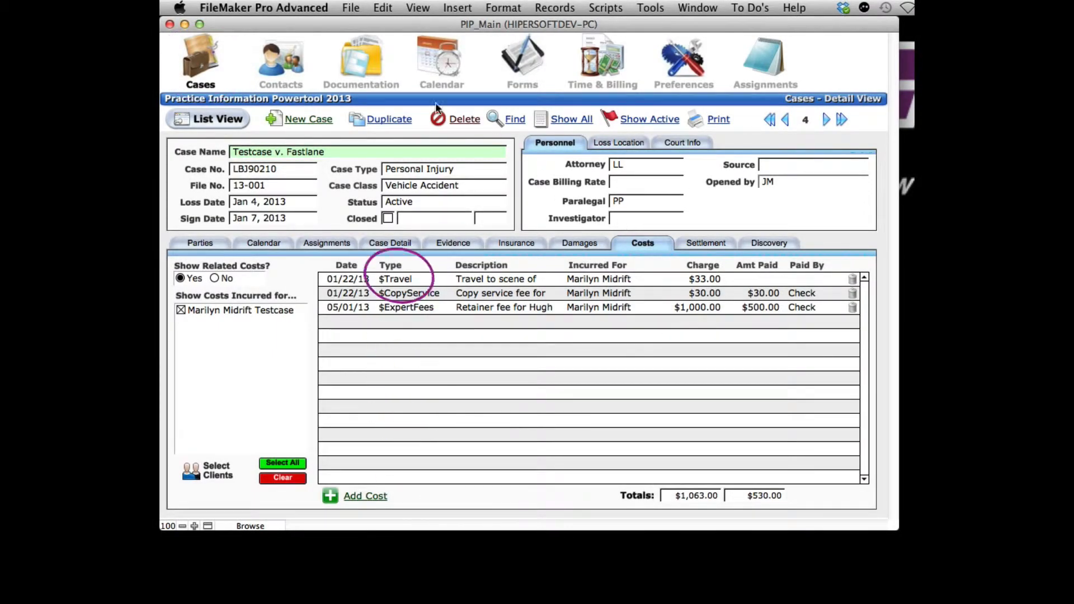
pyautogui.click(371, 68)
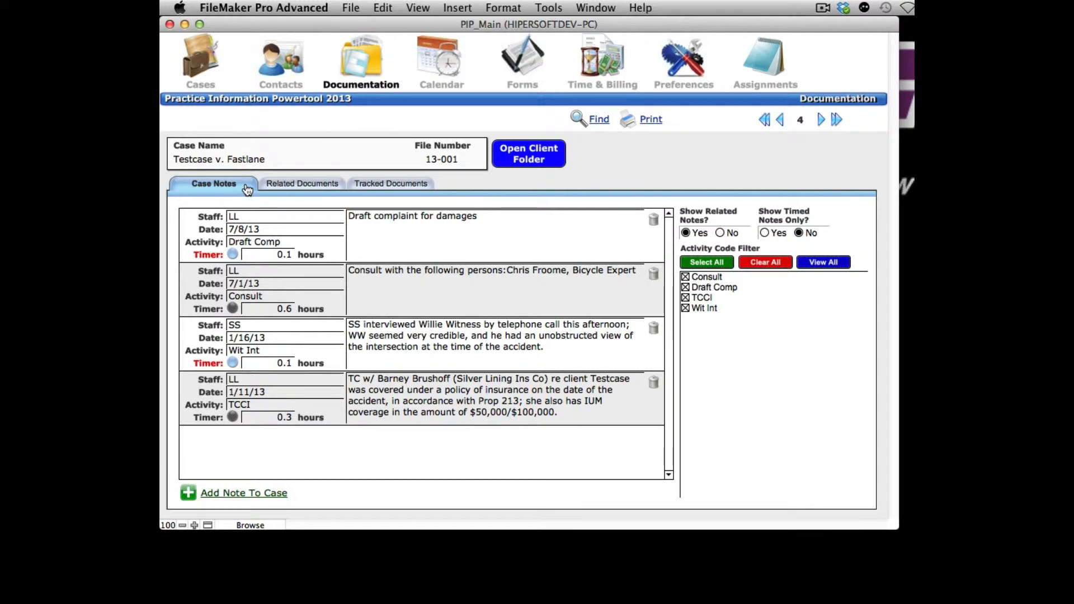
# Step: View the 07/01/13 Consult note from the case's Time & Billing note items and close it without saving
pyautogui.click(622, 71)
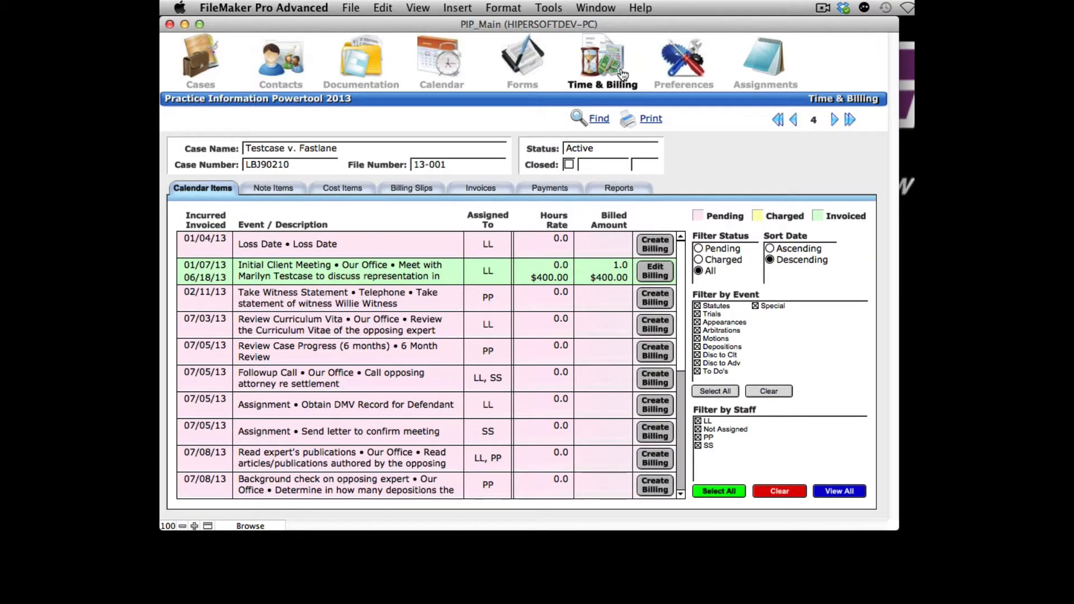
pyautogui.click(292, 189)
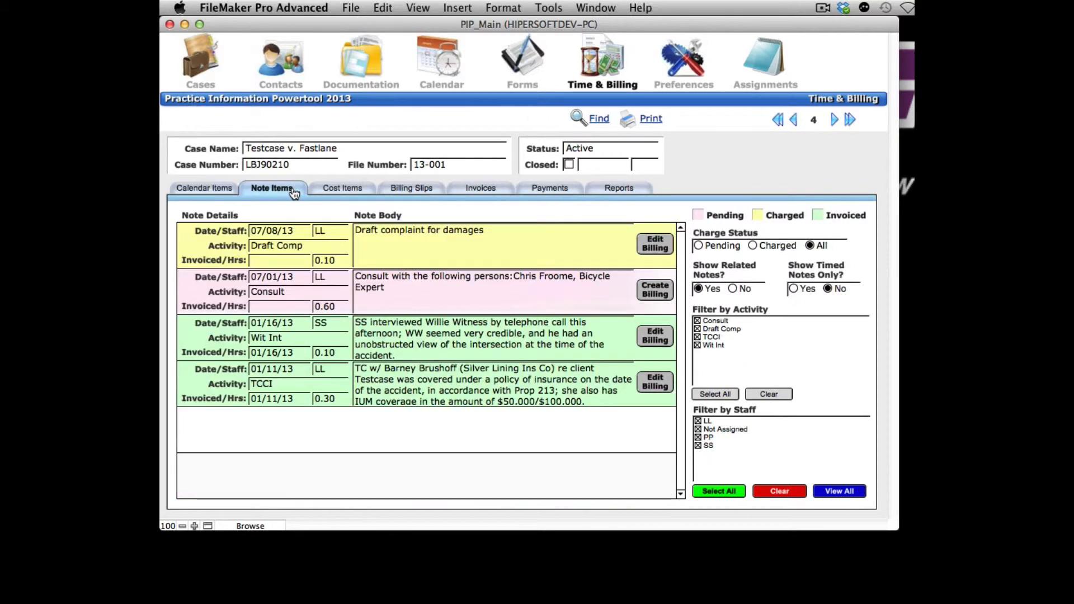
pyautogui.click(424, 296)
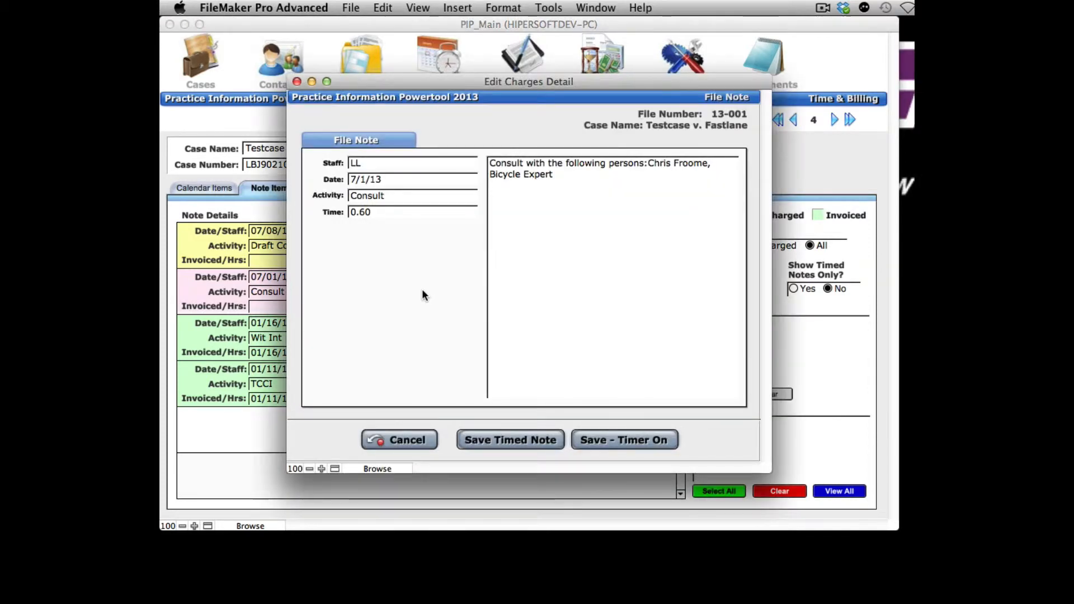
pyautogui.click(419, 438)
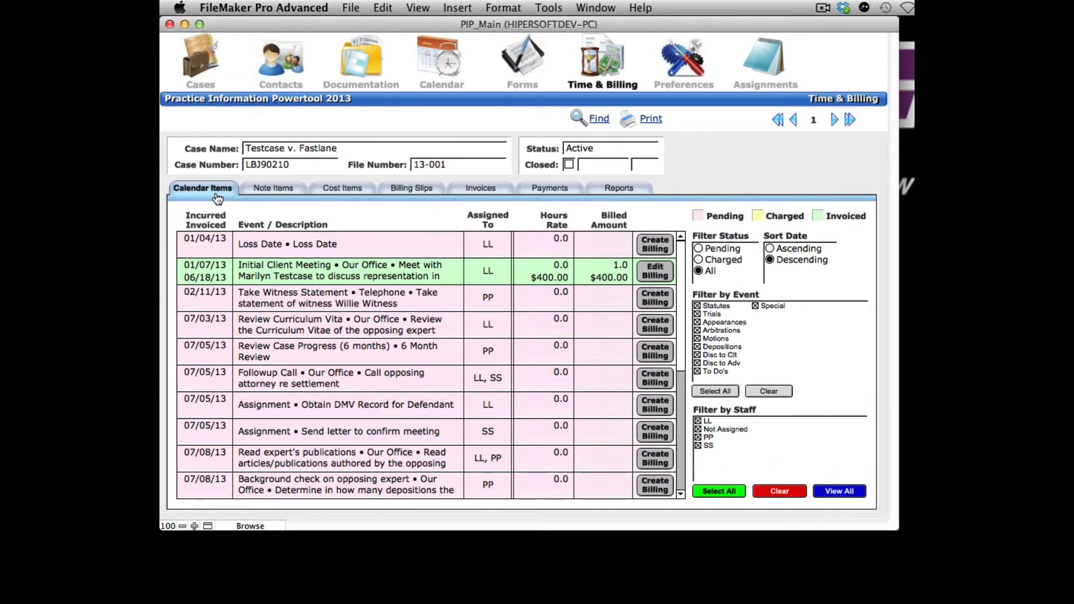
# Step: Create and save a single billing slip for the pending 05/20/13 TC note in the Fields v. Fields case
pyautogui.click(297, 192)
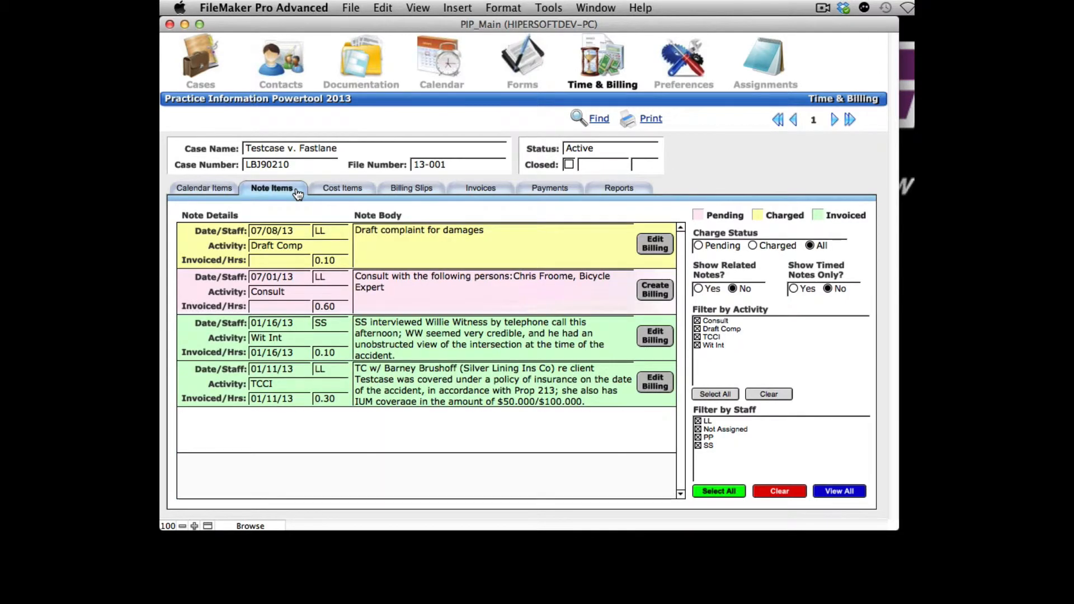
pyautogui.click(835, 120)
pyautogui.click(722, 245)
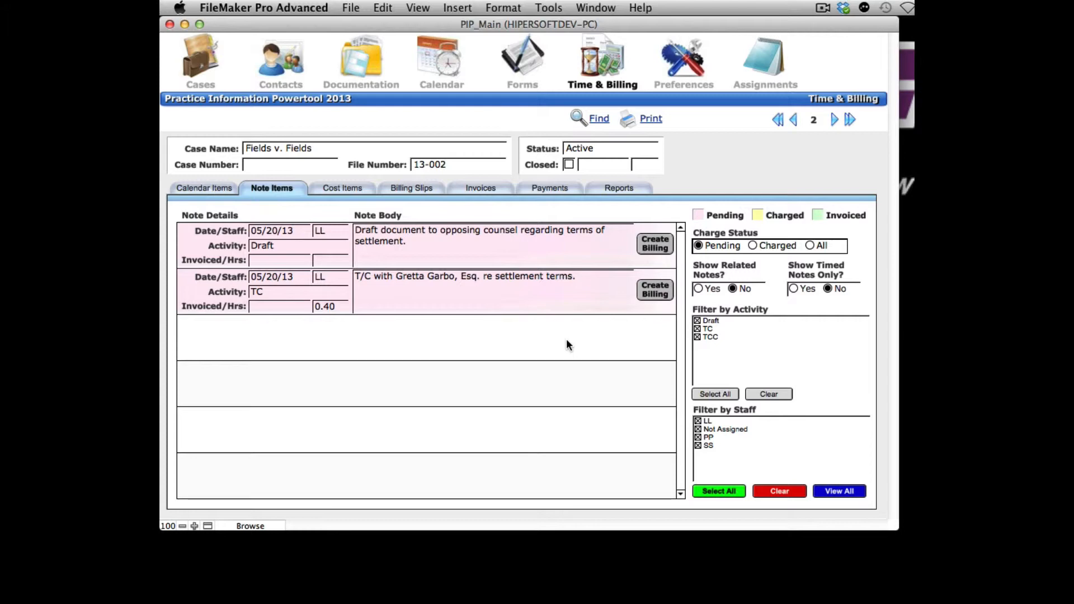
pyautogui.click(669, 296)
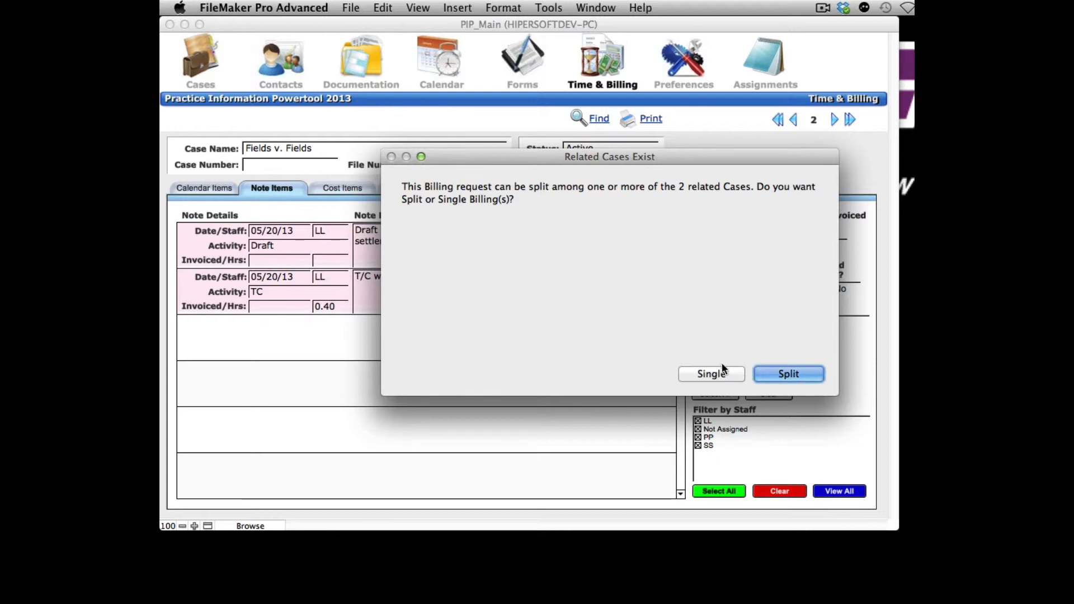
pyautogui.click(733, 376)
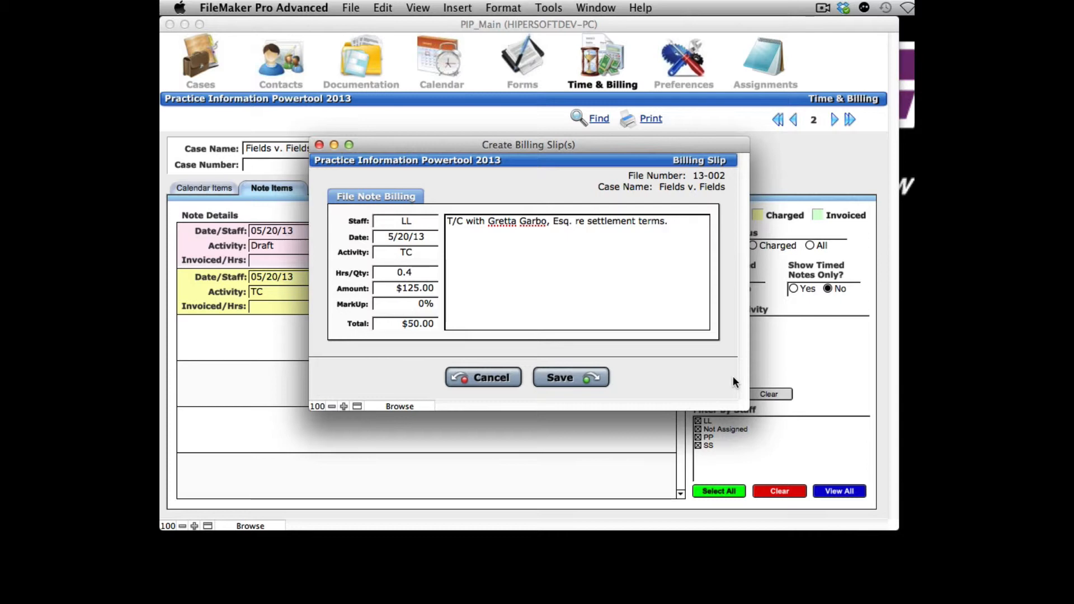
pyautogui.click(606, 390)
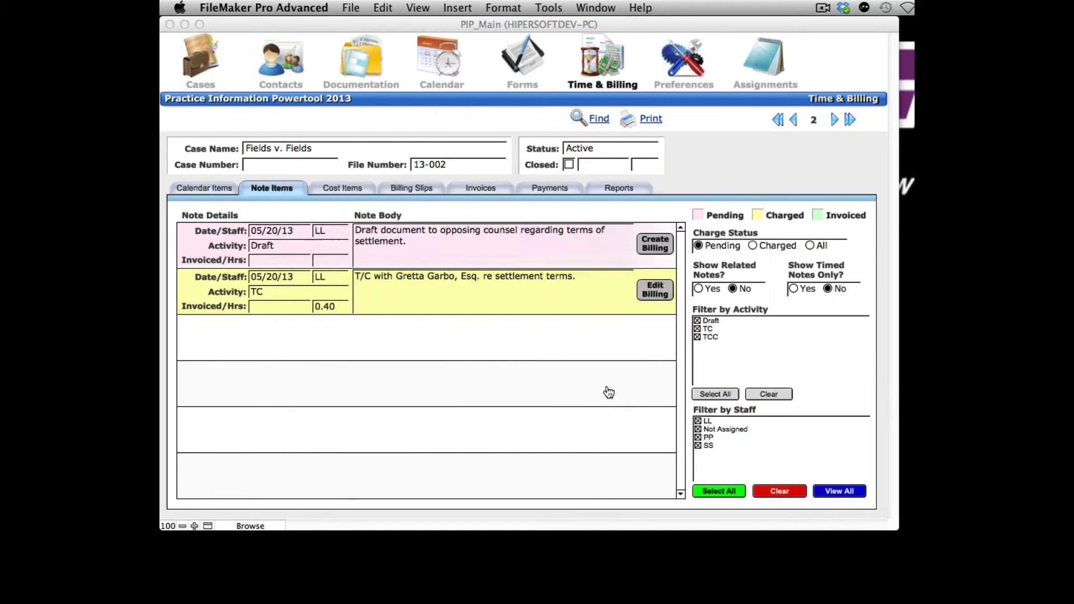
# Step: Show the charged notes, and add ", which should include a permanent restraining order." to the 05/20/13 TC slip as a single billing and save it
pyautogui.click(753, 245)
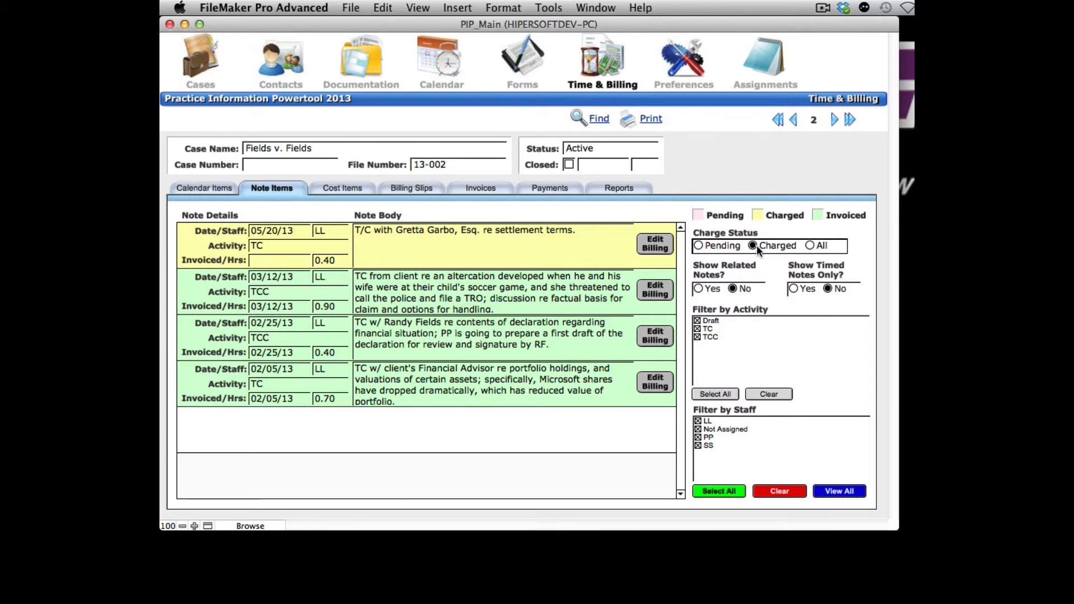
pyautogui.click(428, 192)
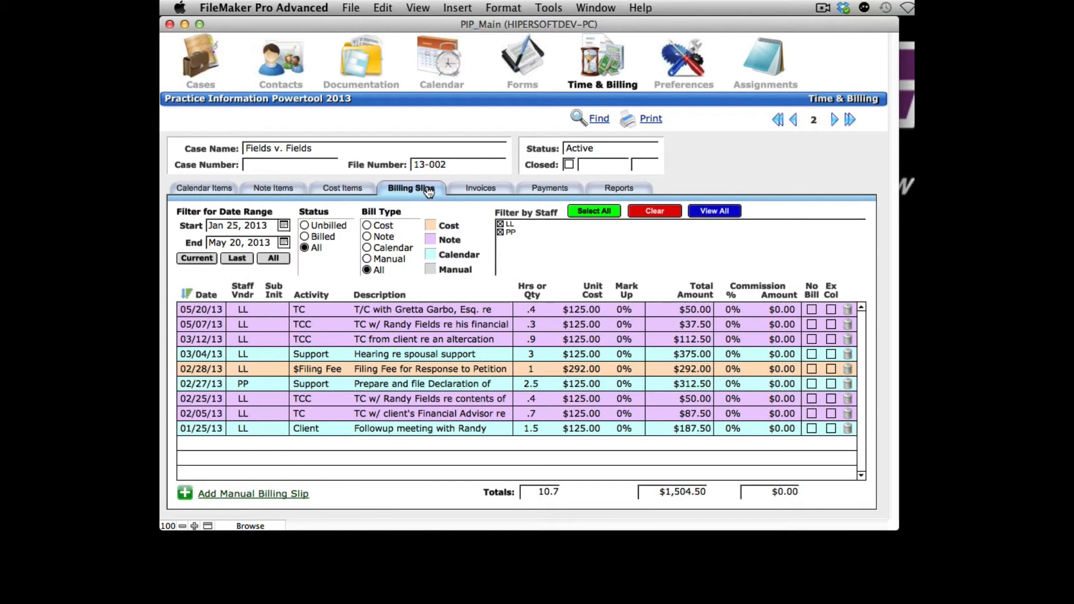
pyautogui.click(452, 311)
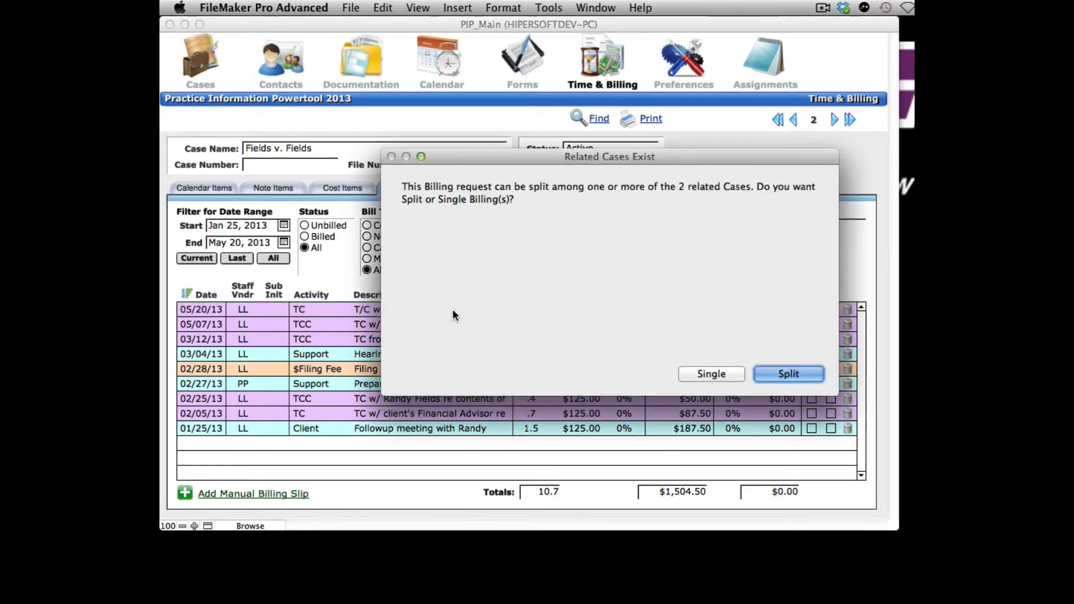
pyautogui.click(733, 376)
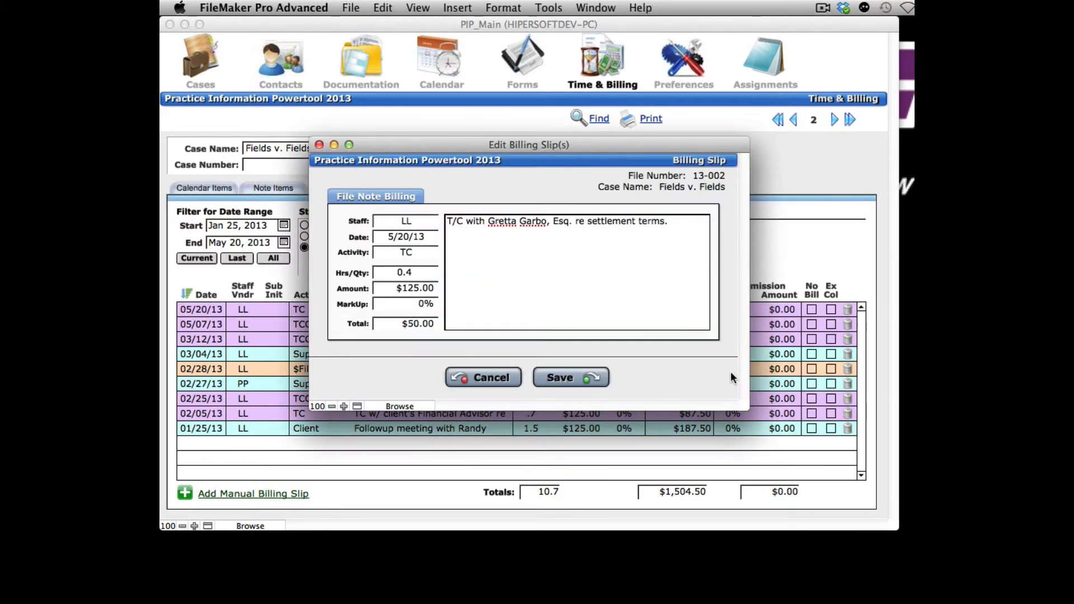
pyautogui.press('BackSpace')
pyautogui.write(', which should include a permanent restraining order.')
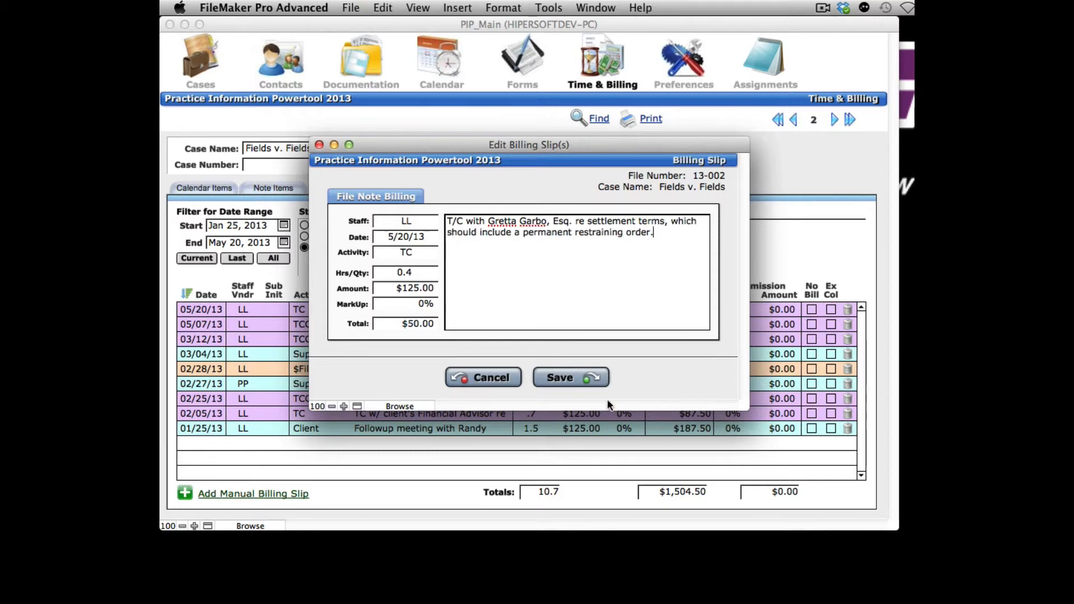
pyautogui.click(592, 386)
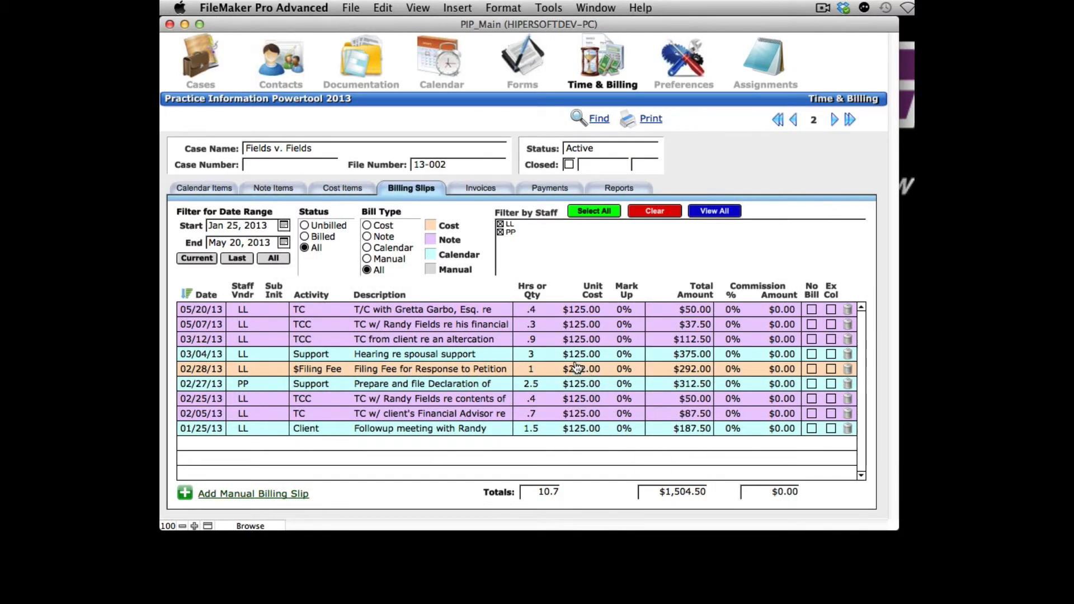
# Step: Review the Fields v. Fields note items, its calendar items with all statuses shown, and its cost items
pyautogui.click(286, 189)
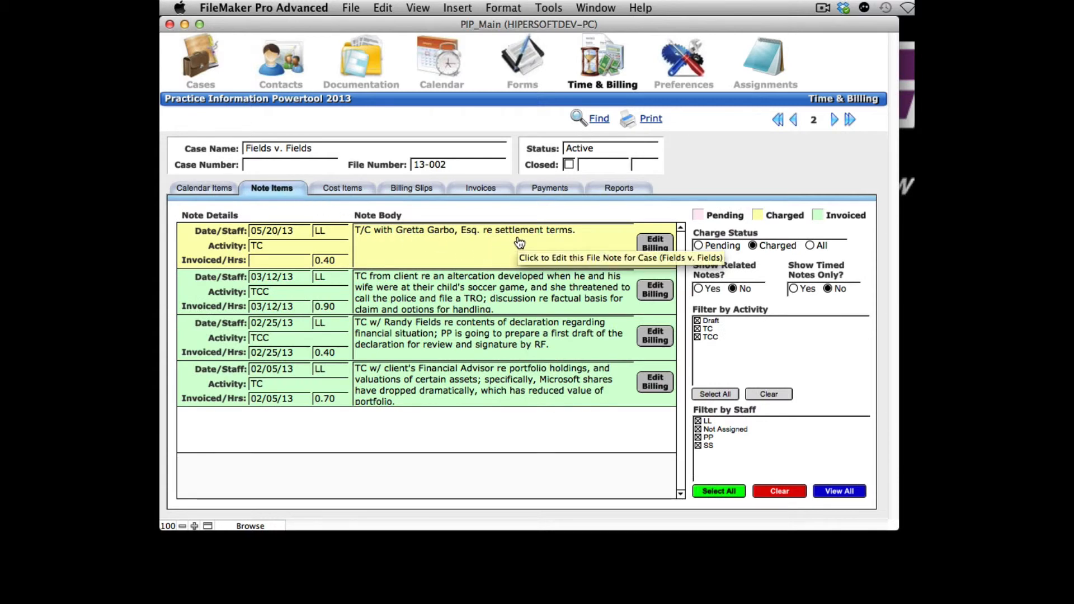
pyautogui.click(229, 189)
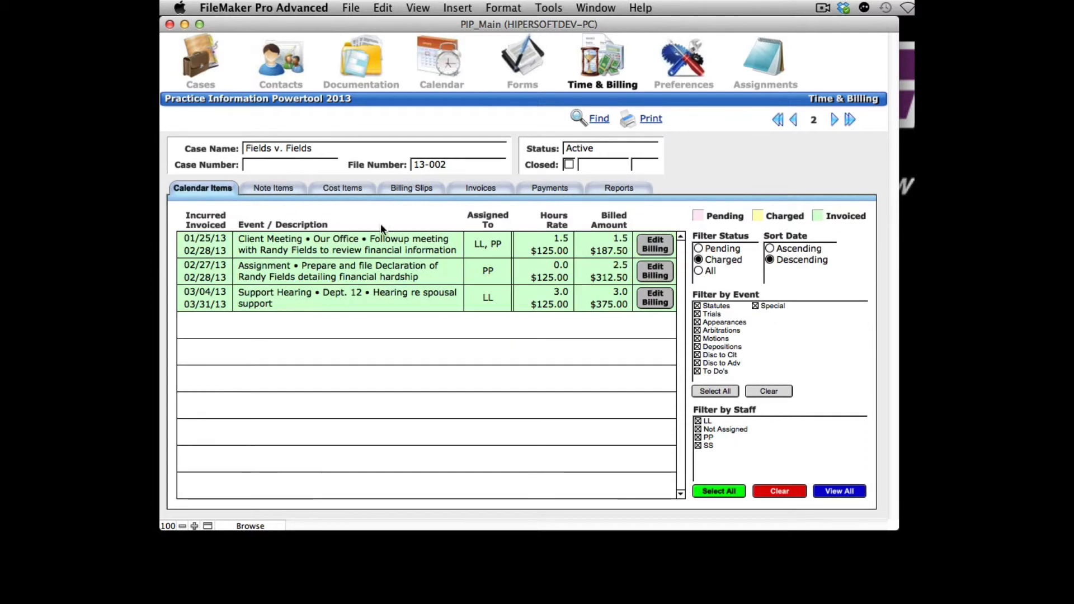
pyautogui.click(697, 272)
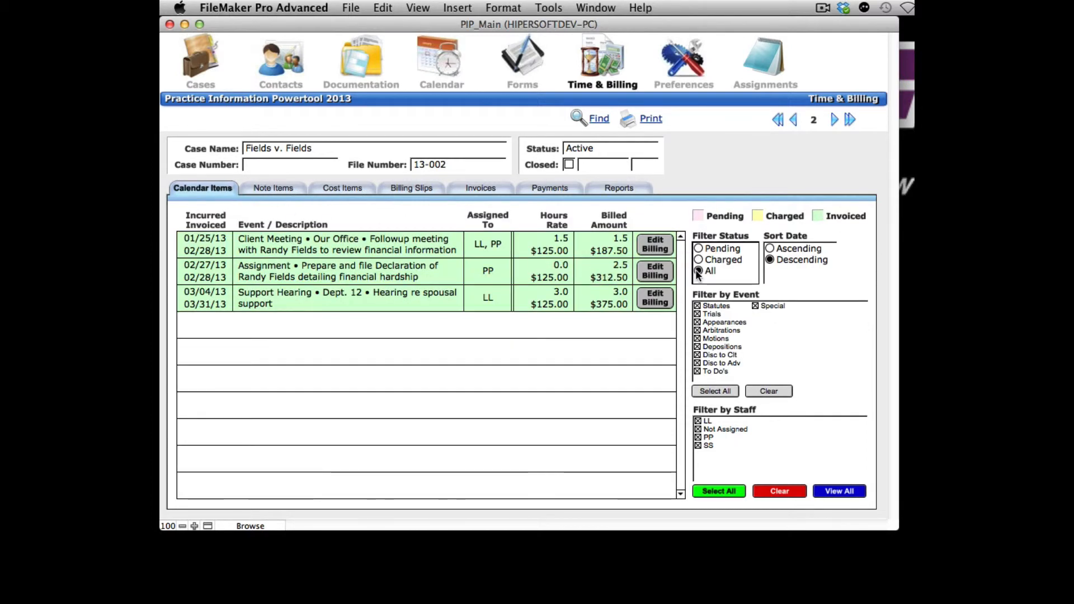
pyautogui.click(348, 194)
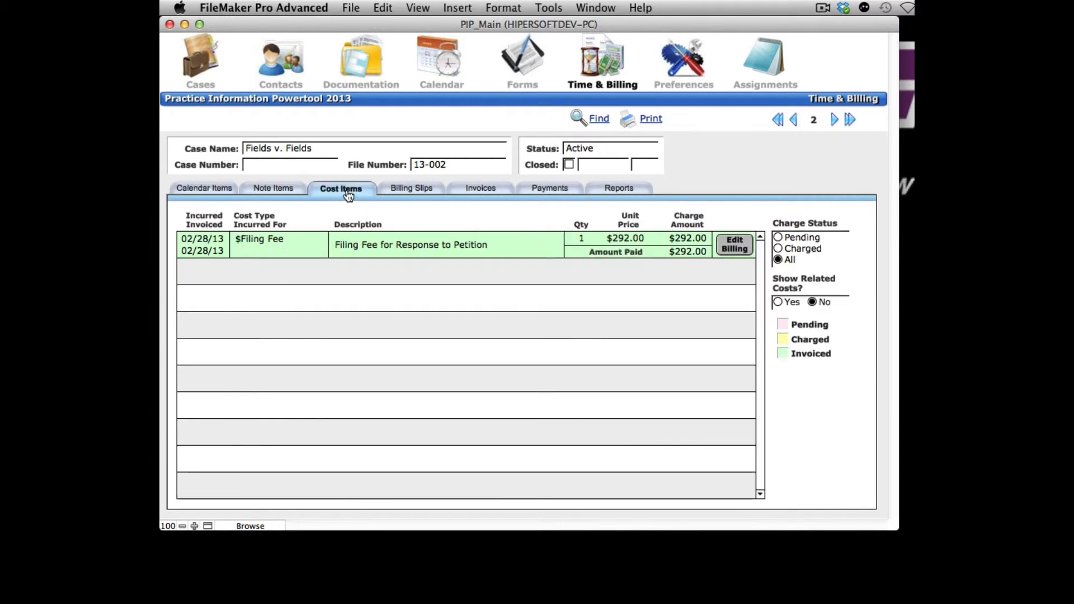
# Step: Preview the printable Billing Slips by Staff report for Fields v. Fields and close it without printing
pyautogui.click(434, 193)
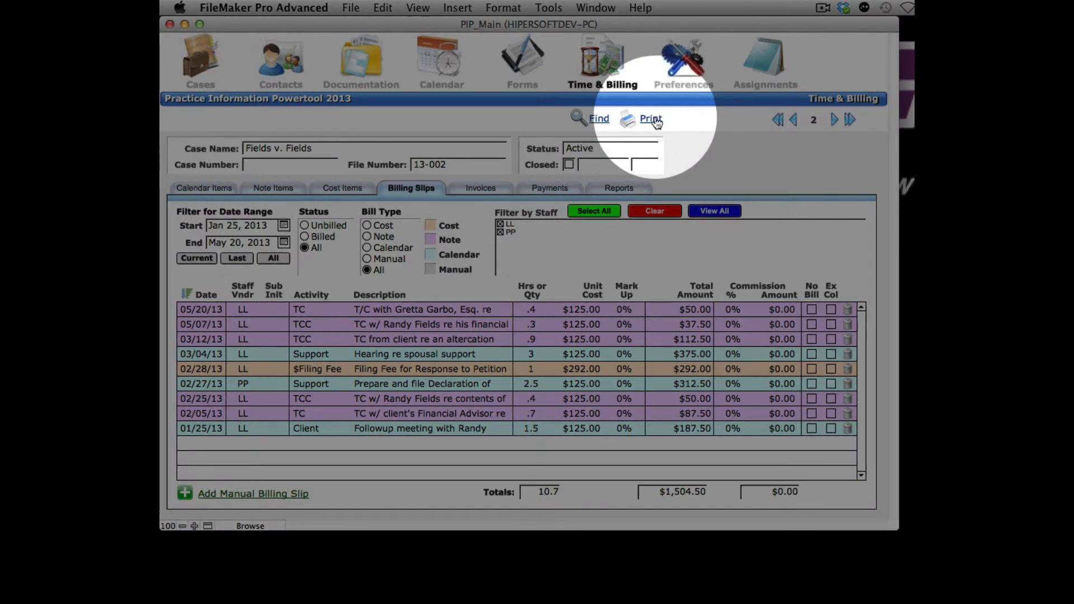
pyautogui.click(652, 119)
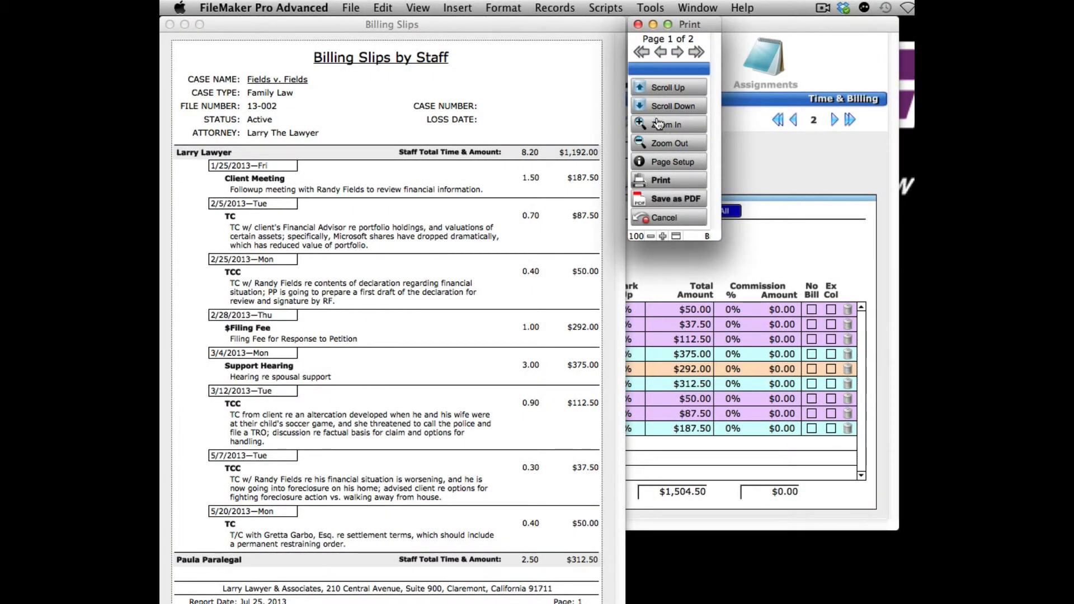
pyautogui.click(689, 218)
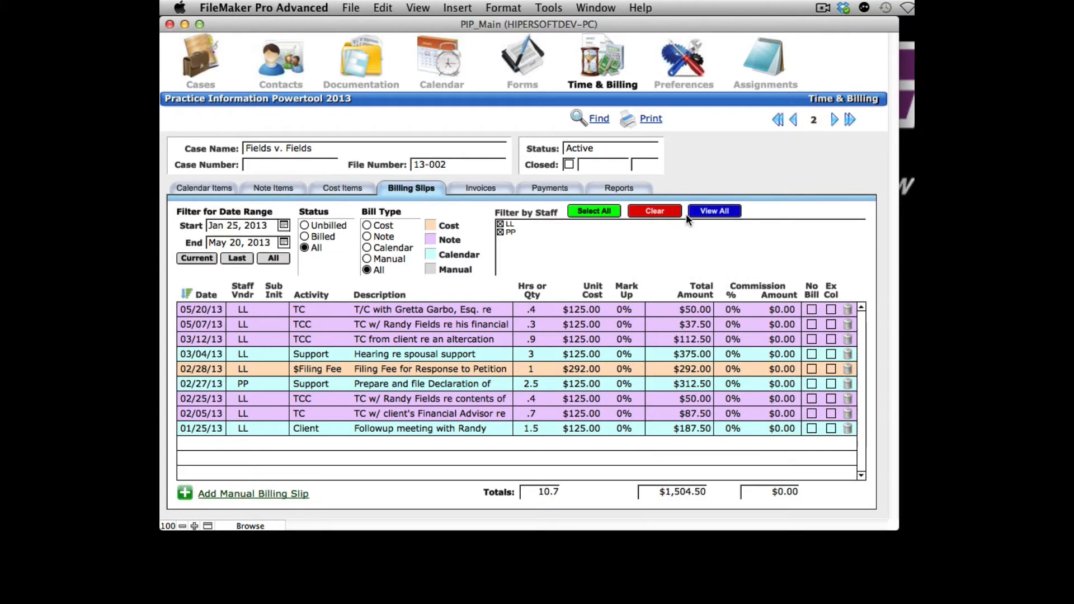
# Step: Preview the Fields v. Fields billing slips report for staff PP only, and include LL in the staff filter again after closing it
pyautogui.click(508, 225)
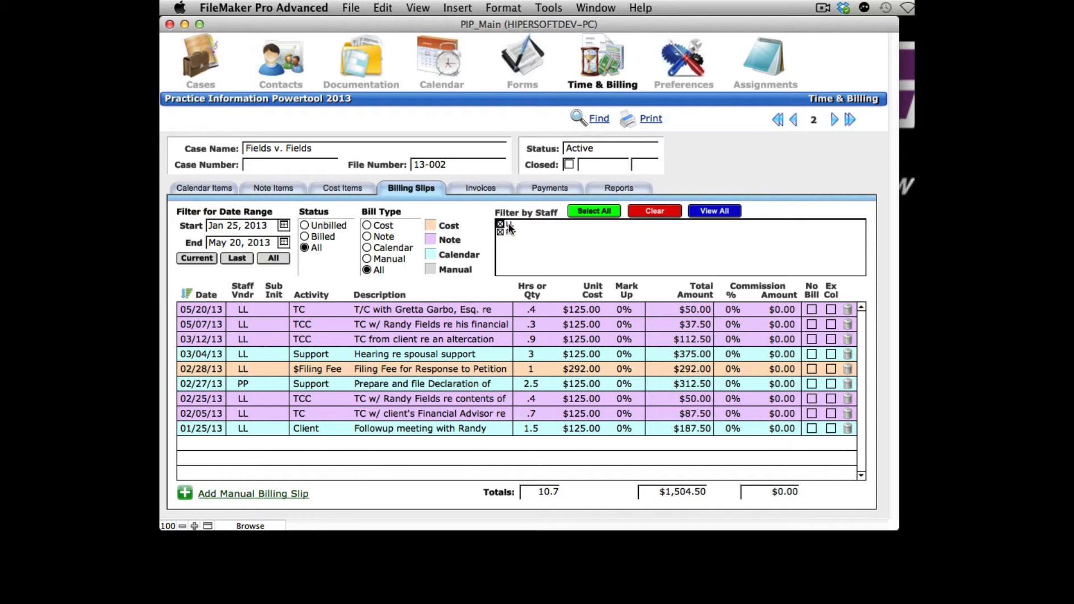
pyautogui.click(651, 120)
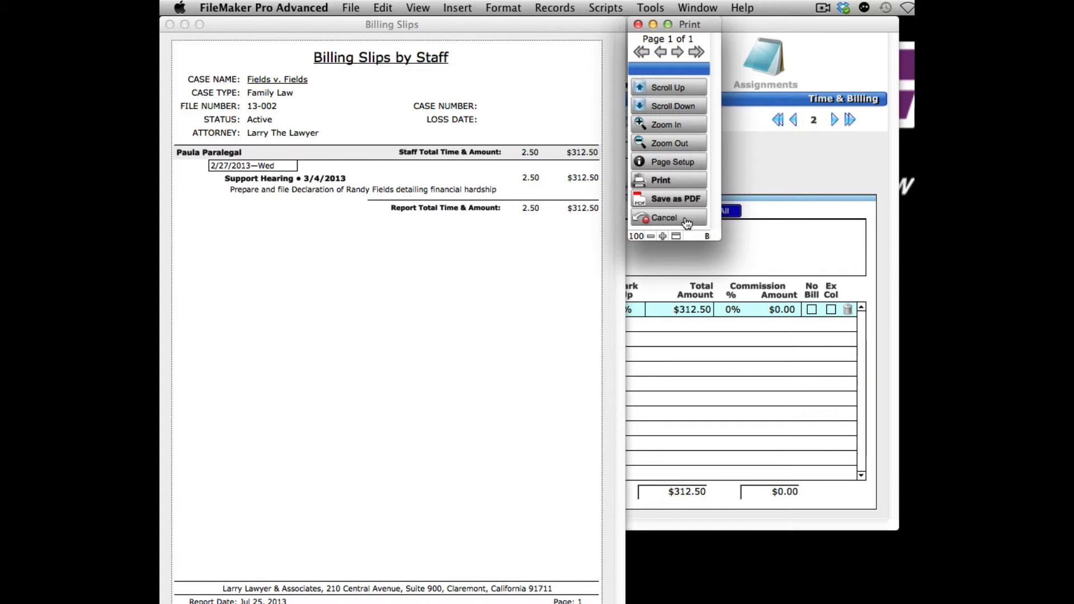
pyautogui.click(665, 218)
pyautogui.click(503, 224)
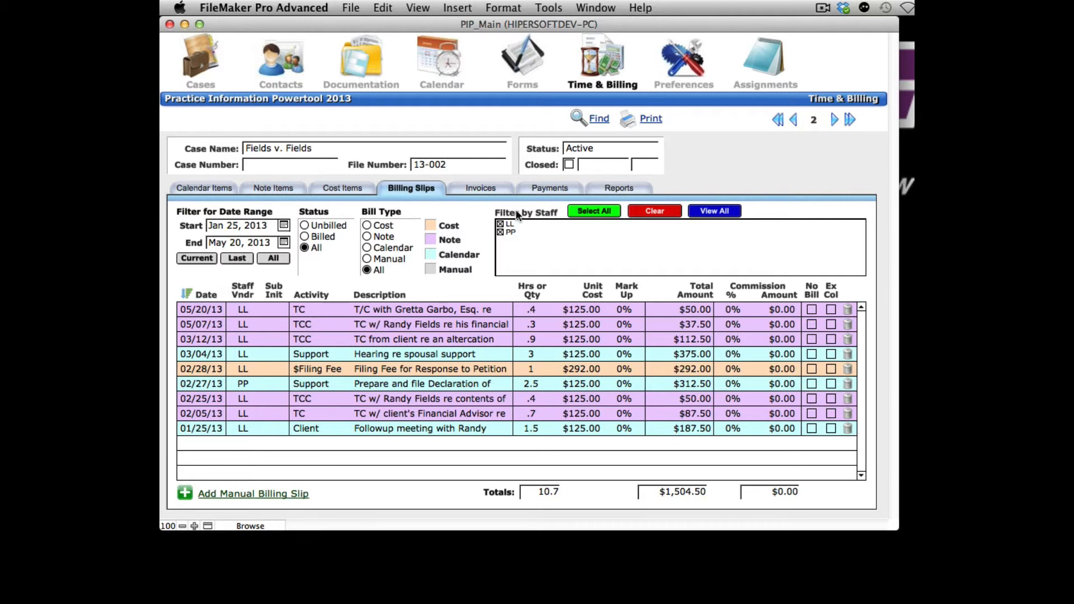
# Step: Preview the Hourly Billing Report by Staff and Date Range for 4/1/12 to 7/25/13 with LL, PP and SS, and close it
pyautogui.click(642, 194)
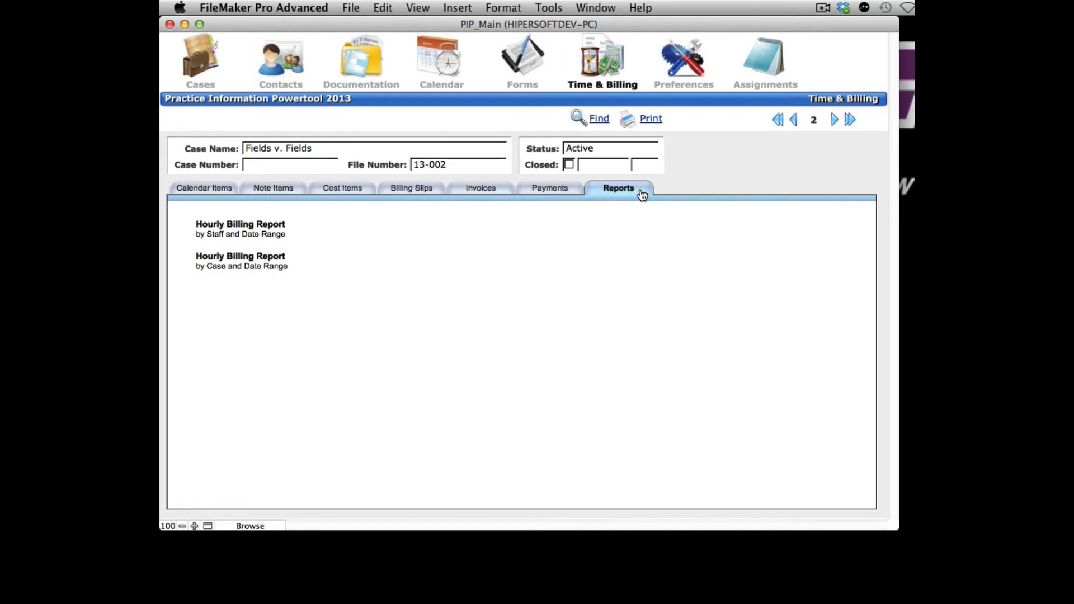
pyautogui.click(275, 235)
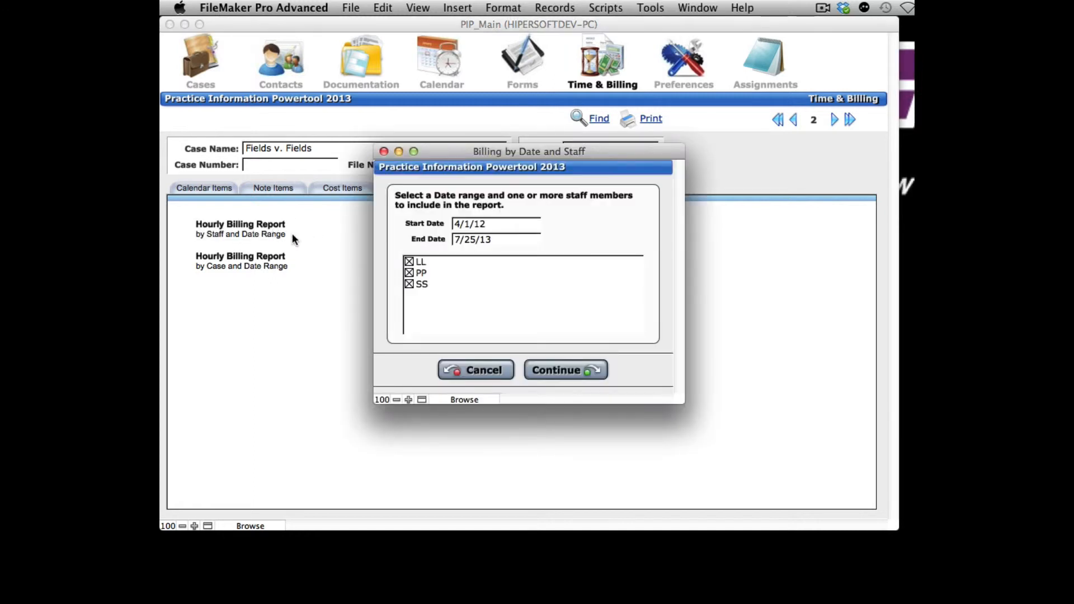
pyautogui.click(569, 370)
pyautogui.click(696, 376)
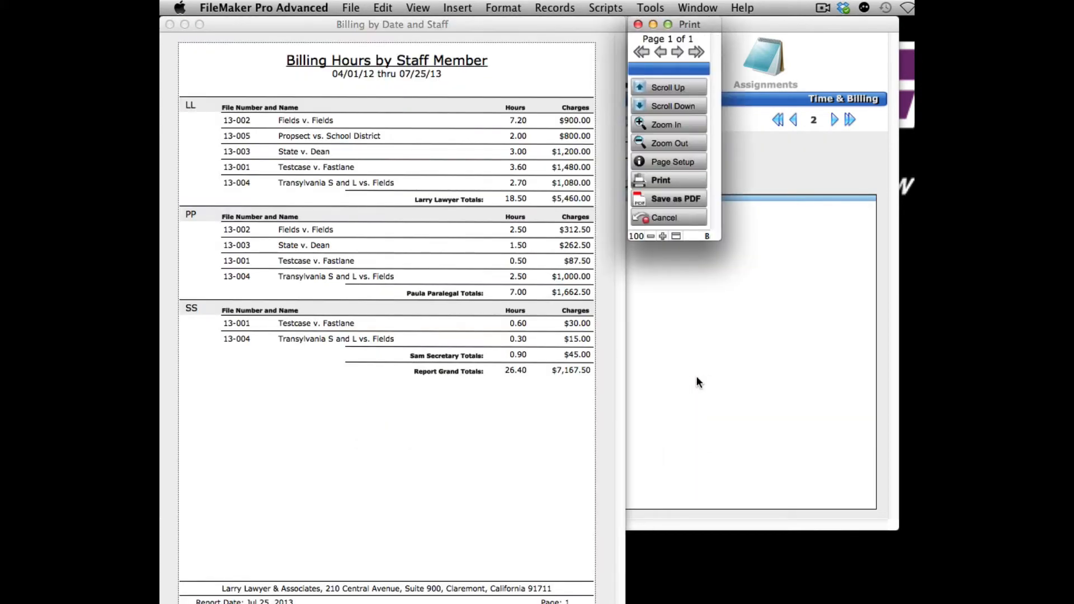
pyautogui.click(692, 219)
# Step: Preview the Hourly Billing Report by Case and Date Range for 04/01/12 through 07/25/13 and close it without printing
pyautogui.click(251, 262)
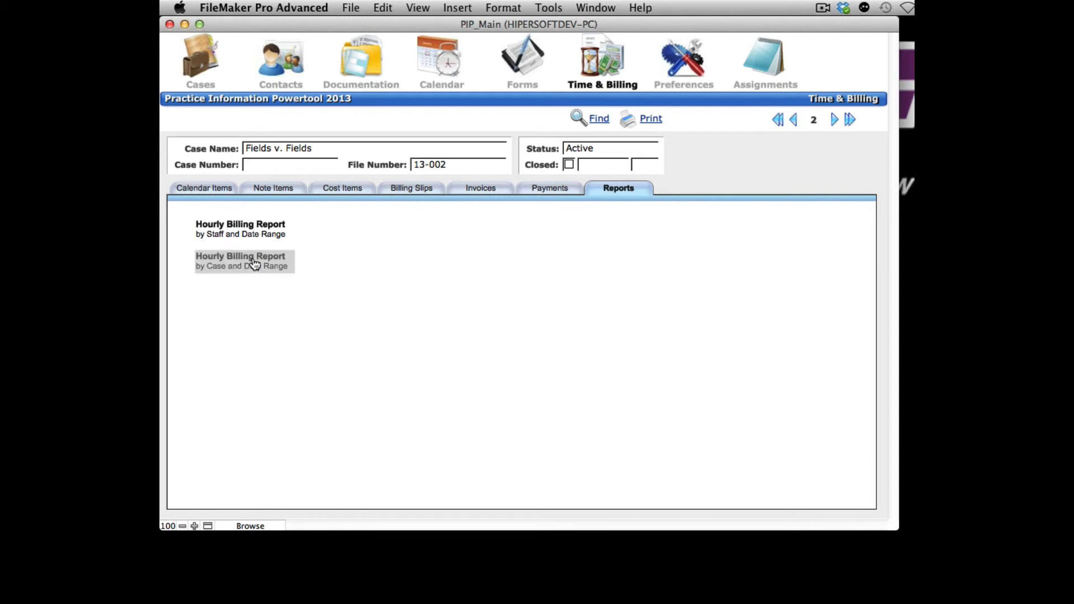
pyautogui.click(485, 303)
pyautogui.click(556, 341)
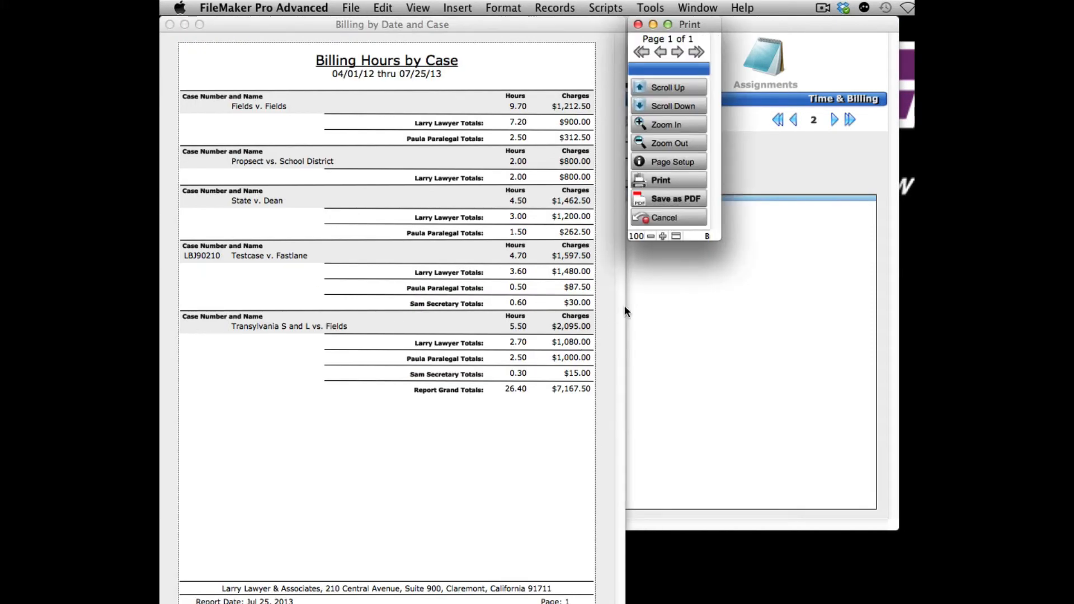
pyautogui.click(680, 222)
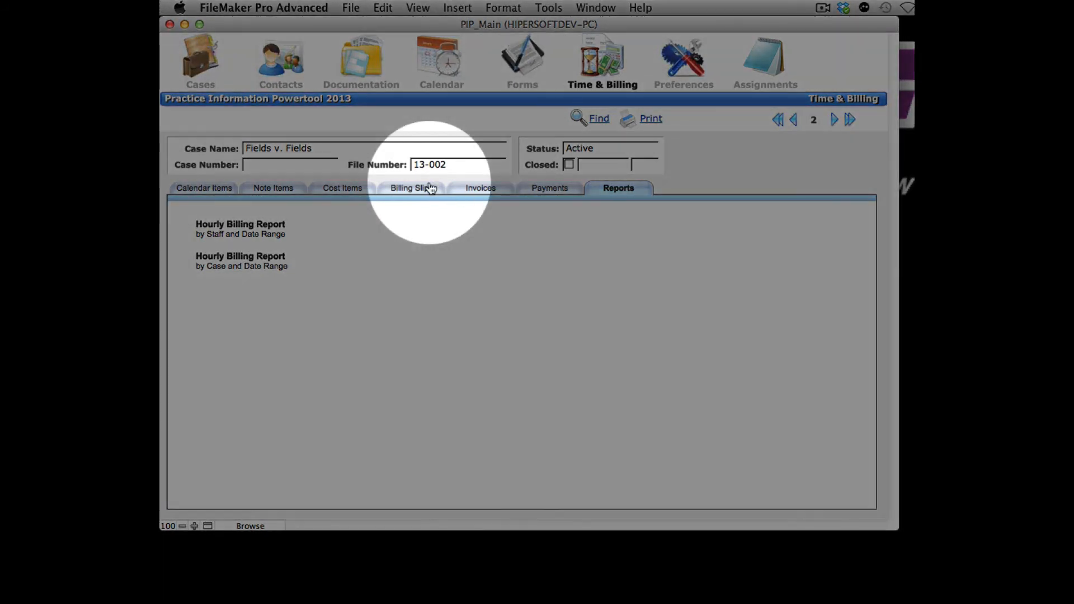
# Step: Return to the billing slips and search for billings dated 5/6/13 through 5/30/13 with staff initials LL
pyautogui.click(430, 188)
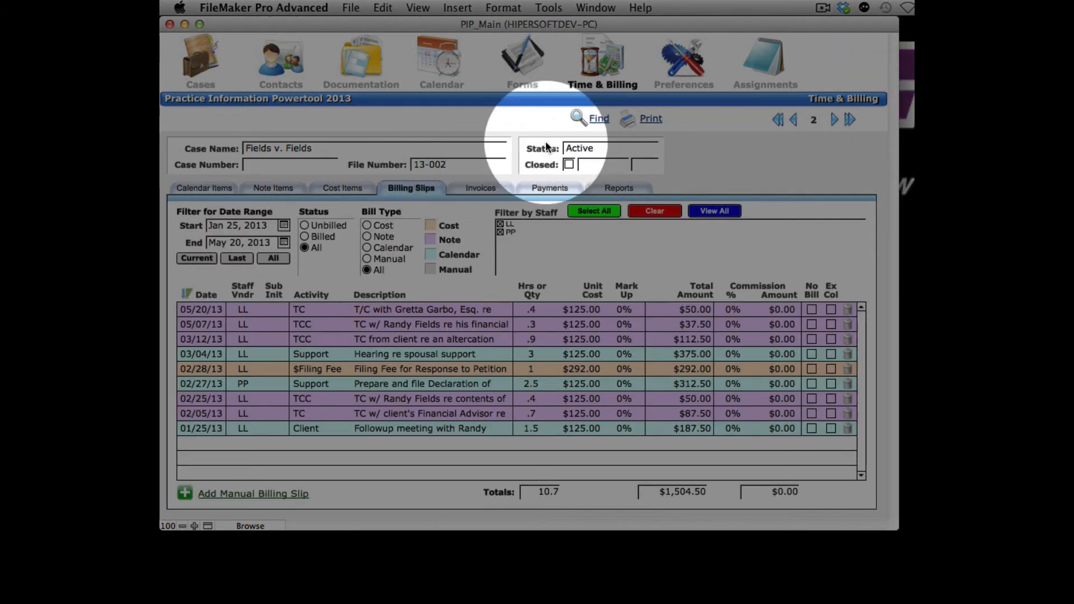
pyautogui.click(606, 121)
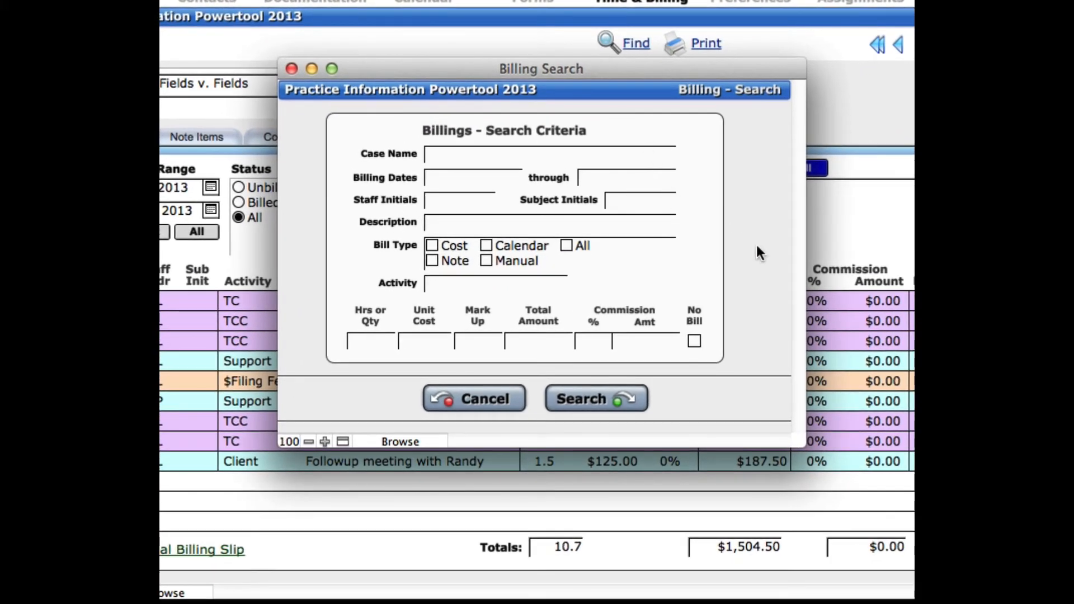
pyautogui.click(491, 176)
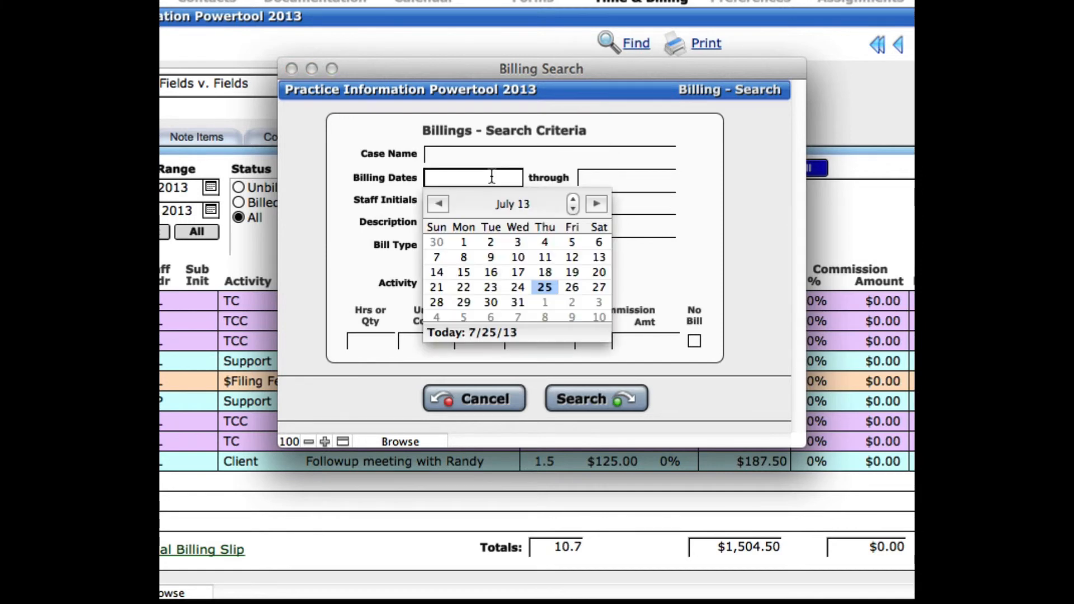
pyautogui.click(439, 203)
pyautogui.click(439, 204)
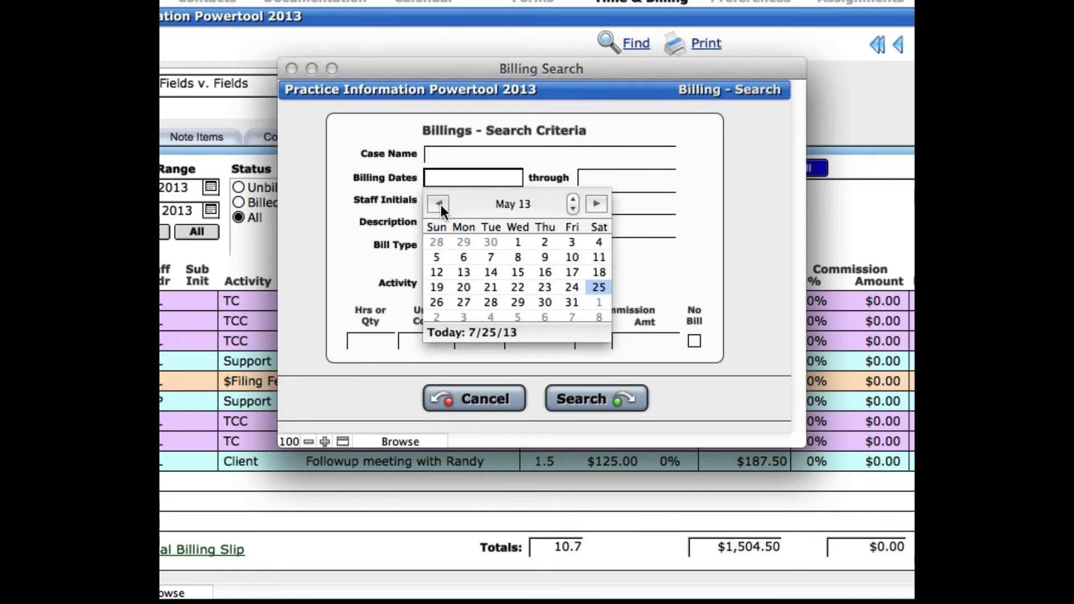
pyautogui.click(463, 258)
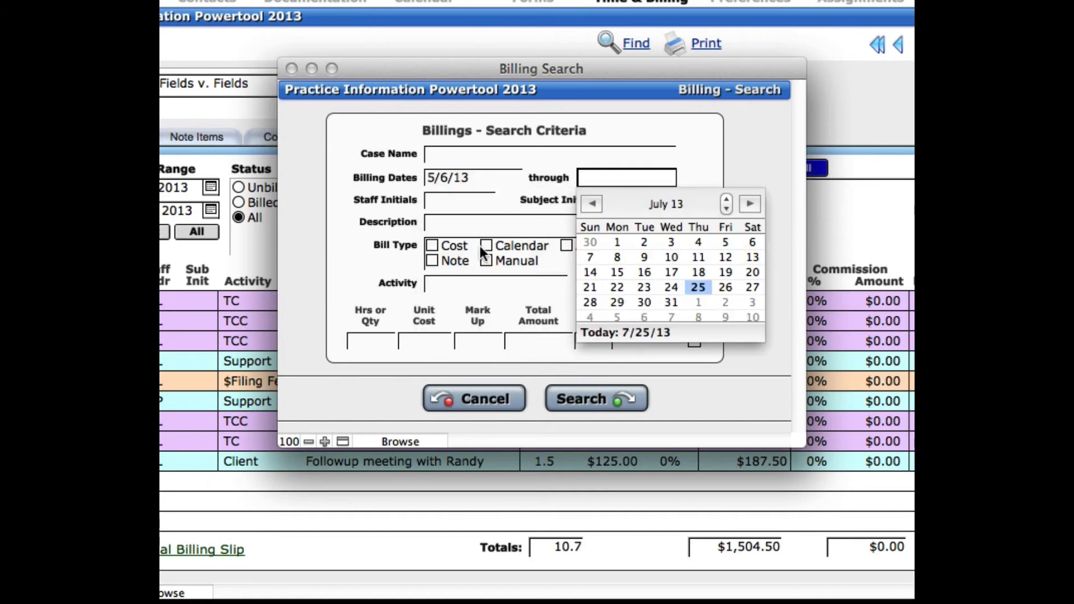
pyautogui.click(592, 204)
pyautogui.click(592, 204)
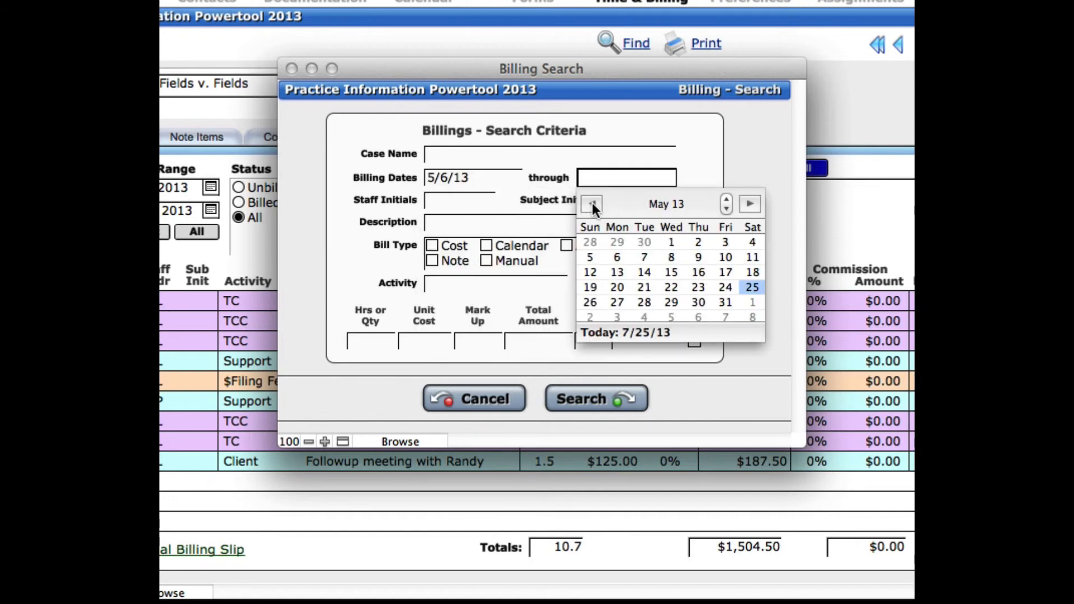
pyautogui.click(699, 303)
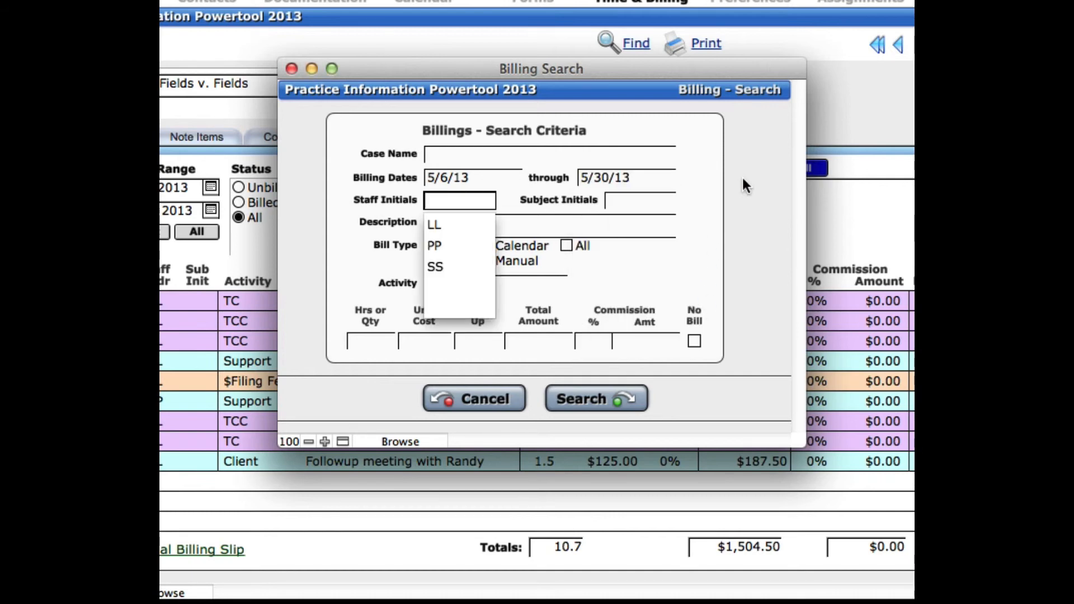
pyautogui.click(434, 225)
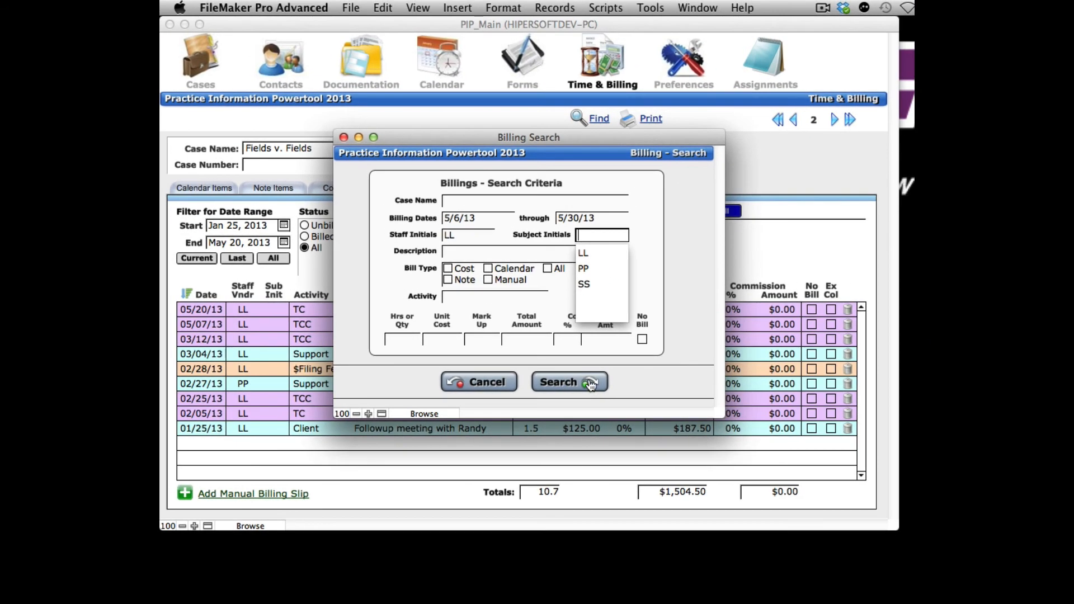
pyautogui.click(590, 383)
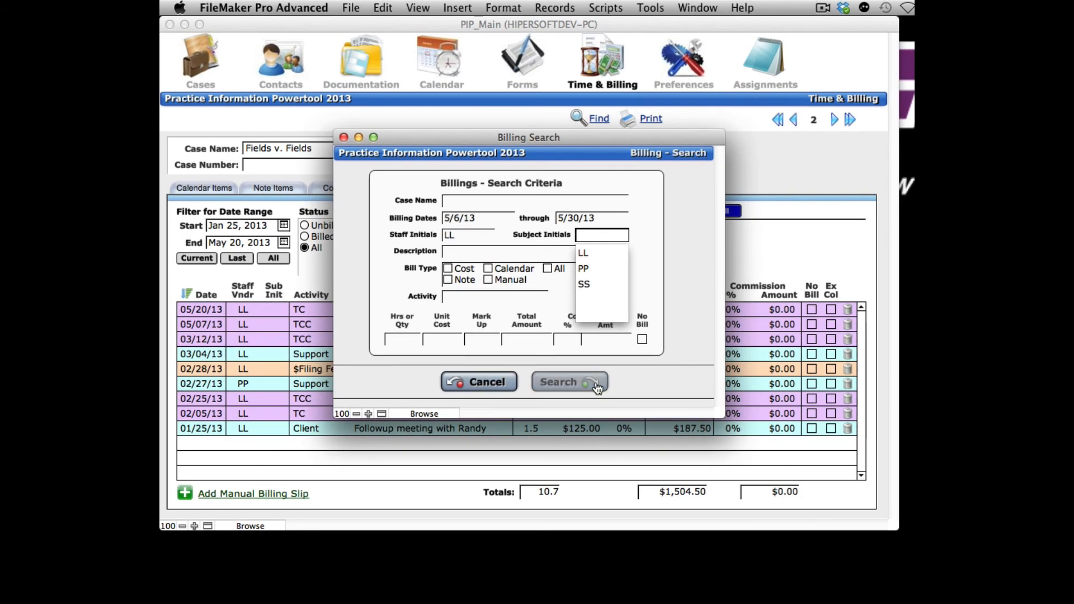